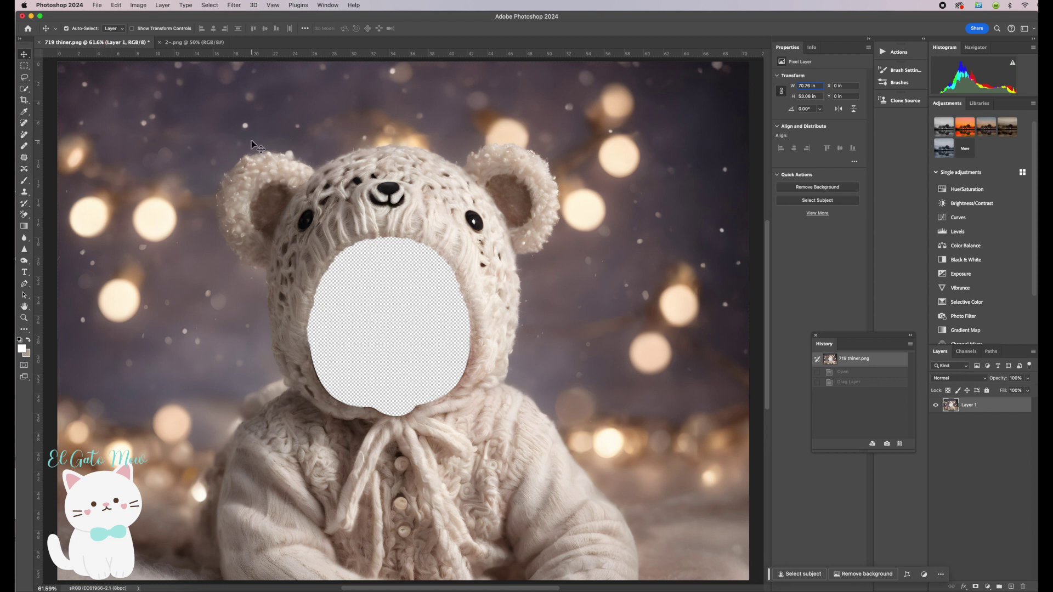
scroll(252, 140, up, 2)
scroll(447, 357, down, 4)
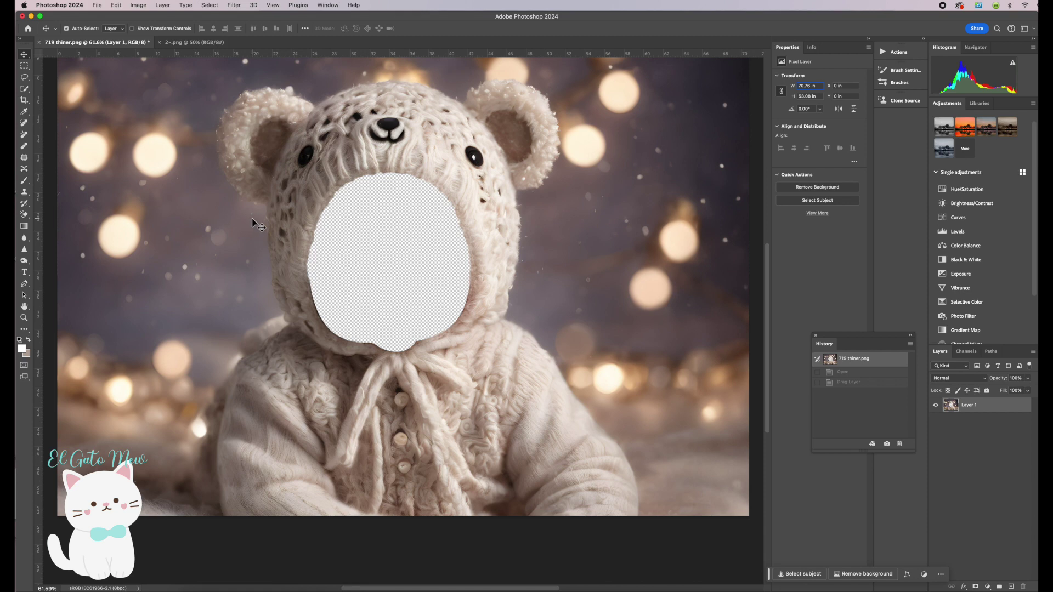
scroll(255, 225, up, 5)
scroll(255, 225, down, 4)
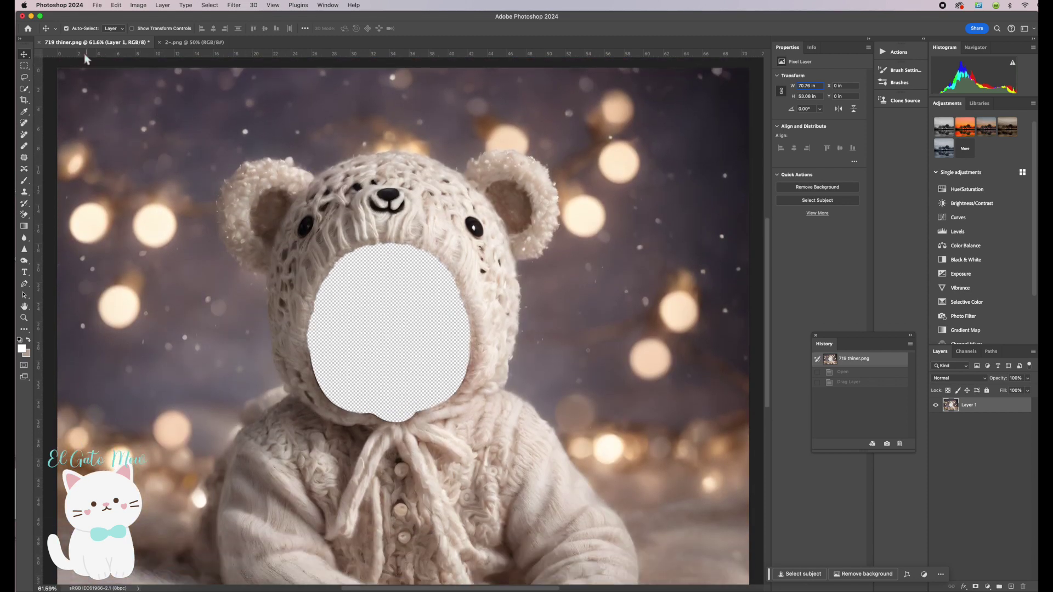
- Bring the baby photo from 2-.png into 719 thiner.png and place its layer beneath the bear costume layer
click(188, 43)
scroll(254, 216, down, 1)
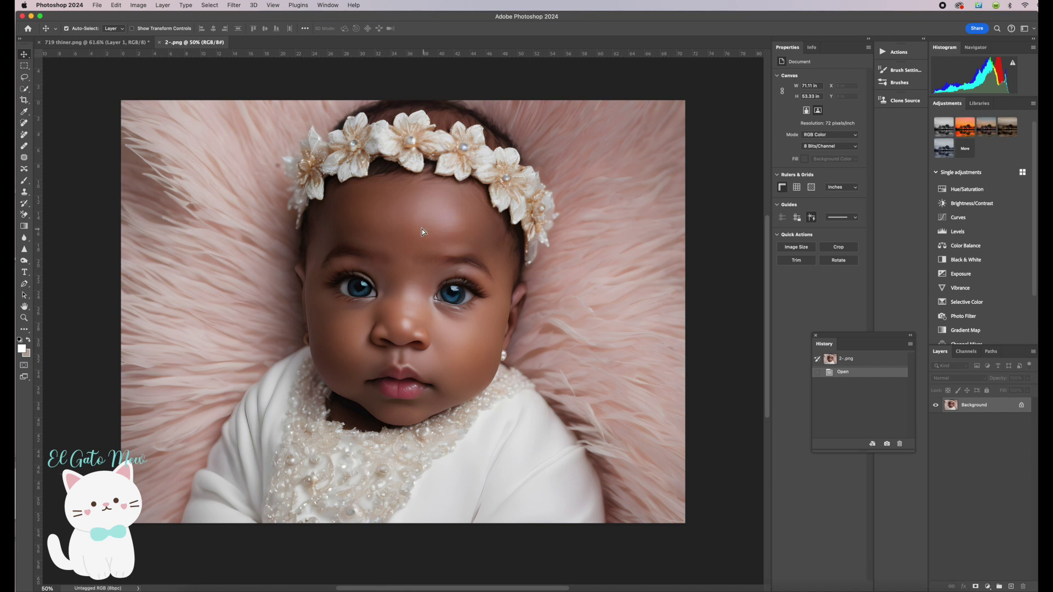
scroll(159, 62, up, 2)
click(94, 43)
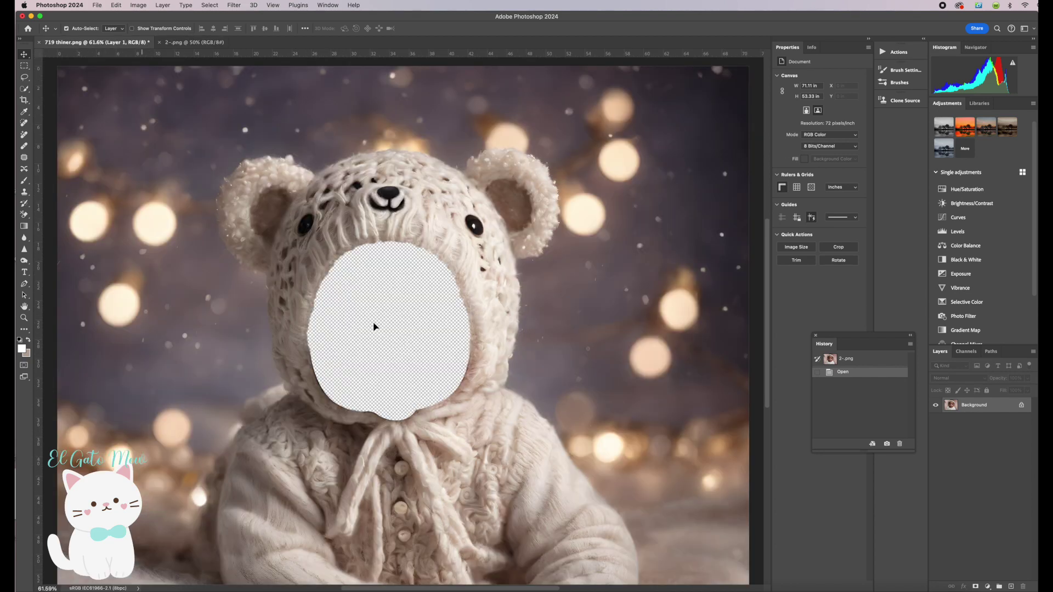
drag(374, 325, 374, 324)
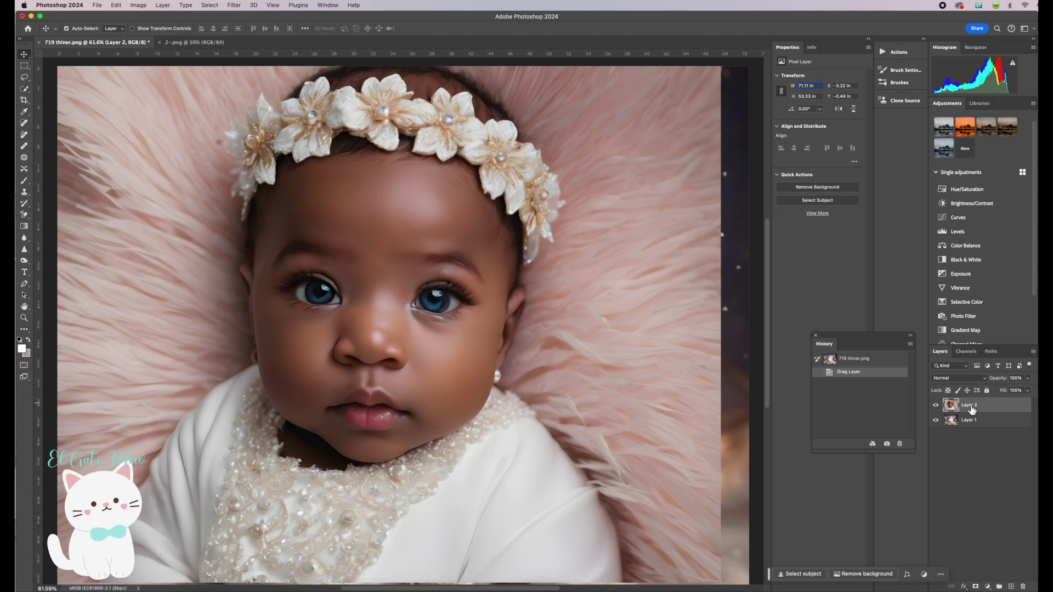
drag(971, 412, 970, 428)
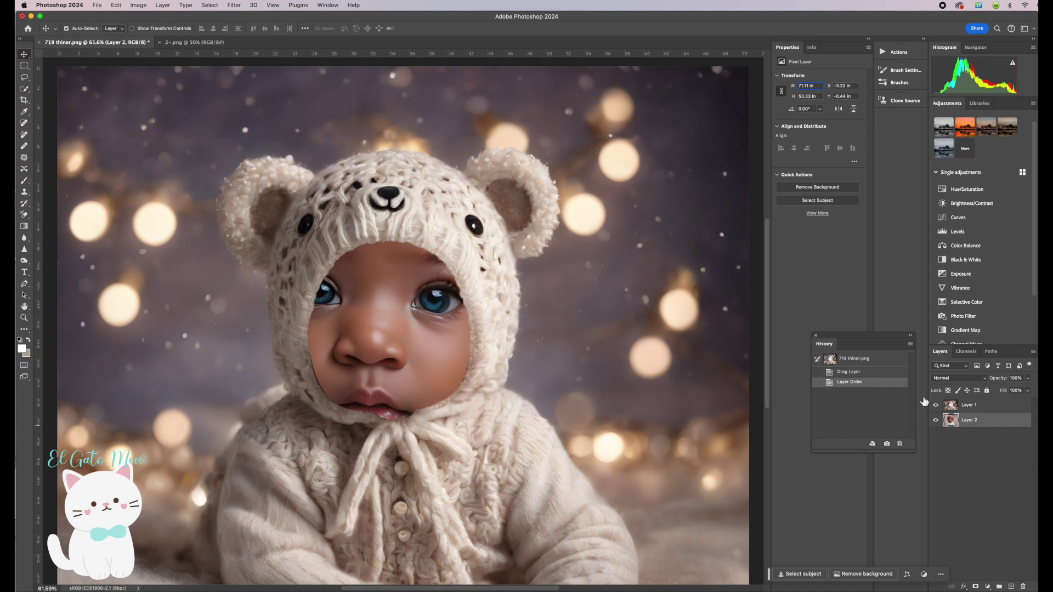
- Free-transform the baby photo layer, scaling it to about 44% and moving the face into the hood opening
click(116, 6)
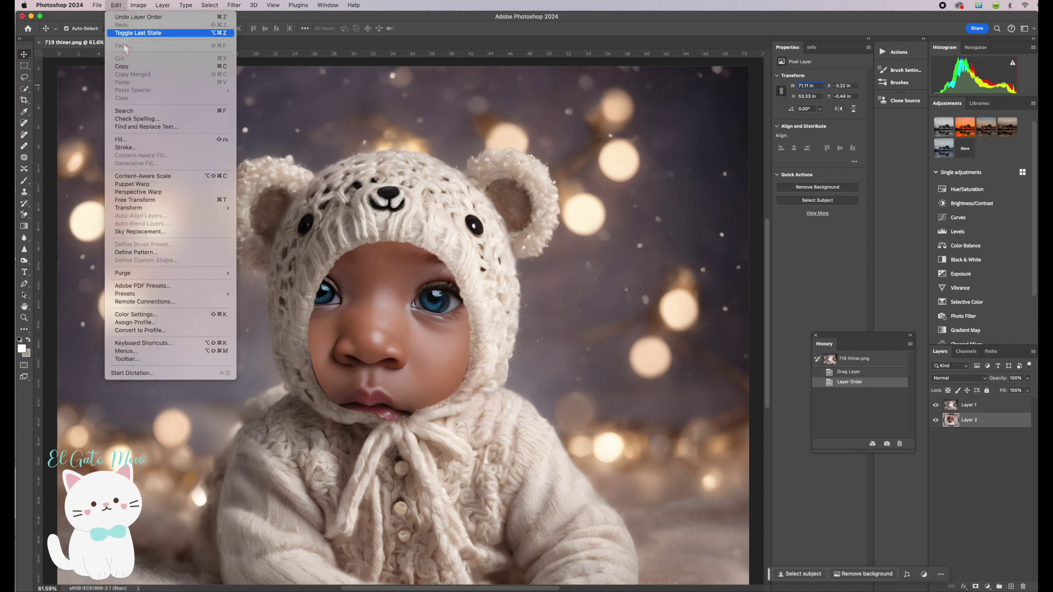
click(154, 202)
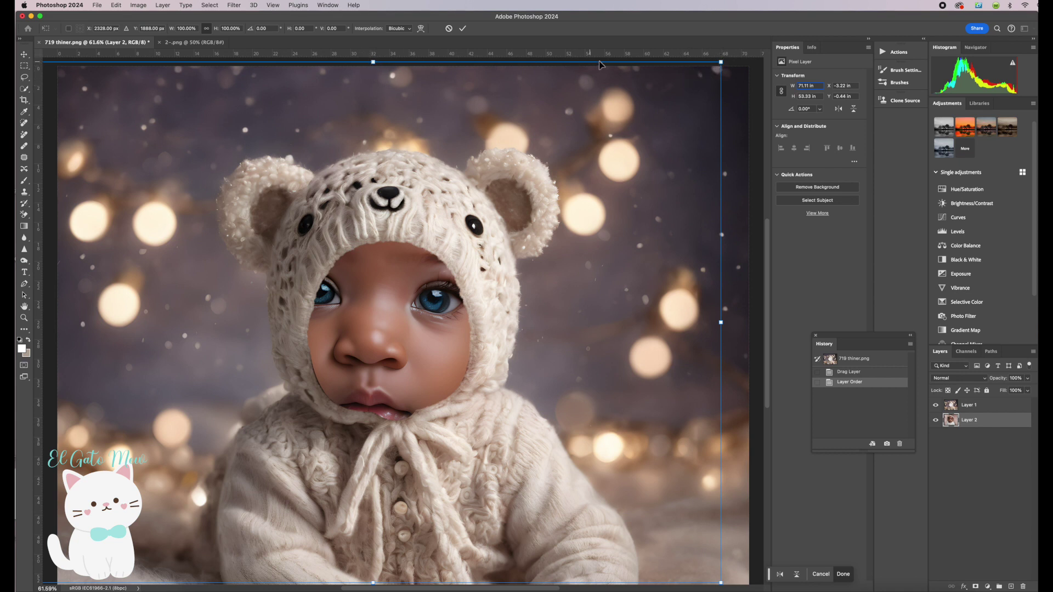
drag(721, 63, 387, 420)
drag(228, 432, 433, 321)
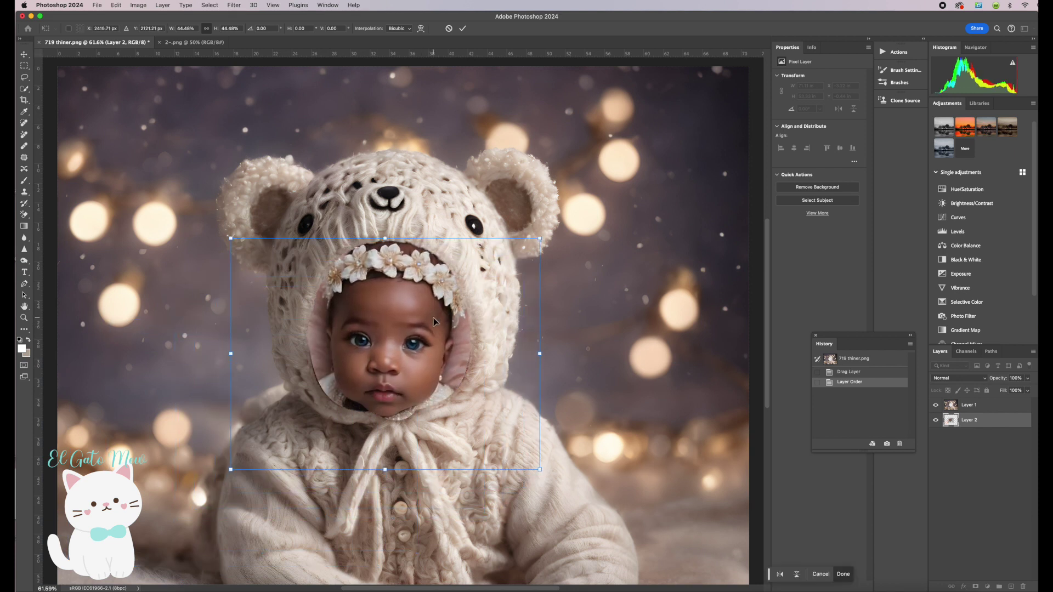
- Enlarge the baby photo to about 56%, recenter the face in the hood, and rotate it counterclockwise about 6°
drag(540, 239, 636, 173)
drag(527, 268, 513, 285)
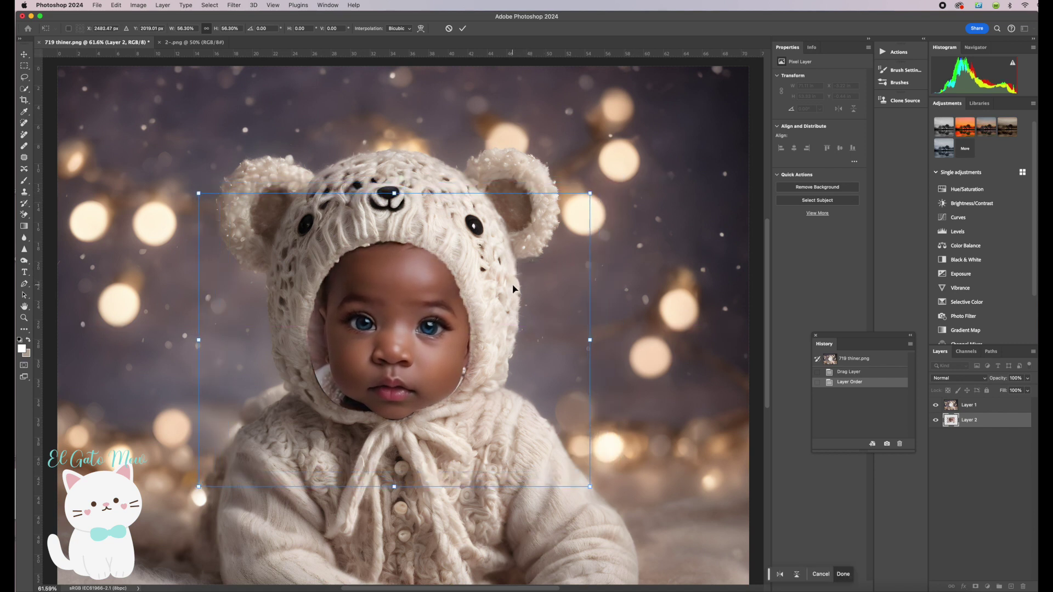
drag(656, 237, 632, 224)
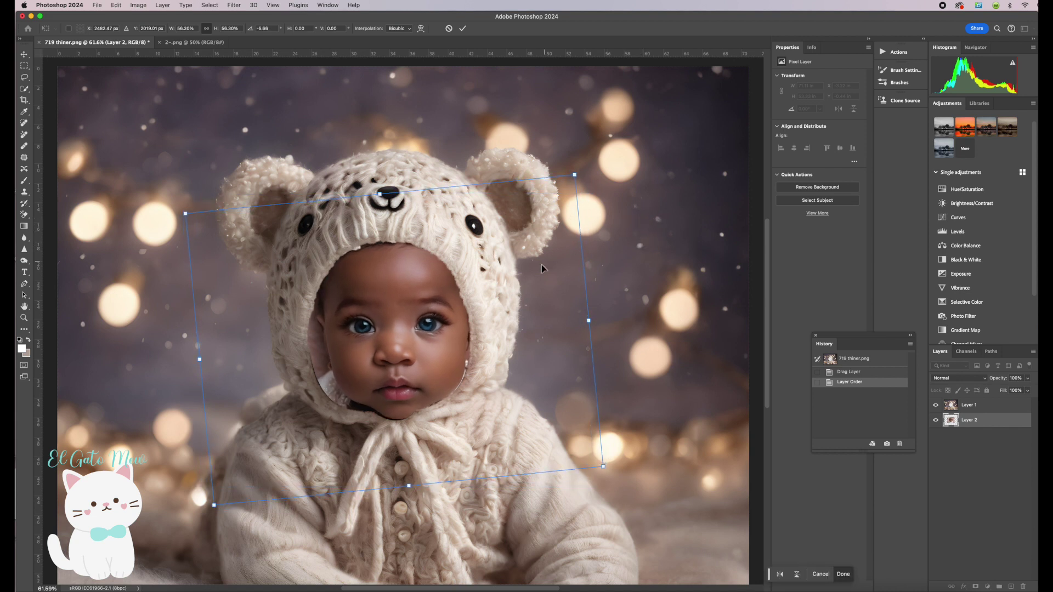
- Enlarge the baby photo to about 65%, rotate it to about -7.2° so the face fills the hood opening, and apply the transform
drag(382, 195, 373, 173)
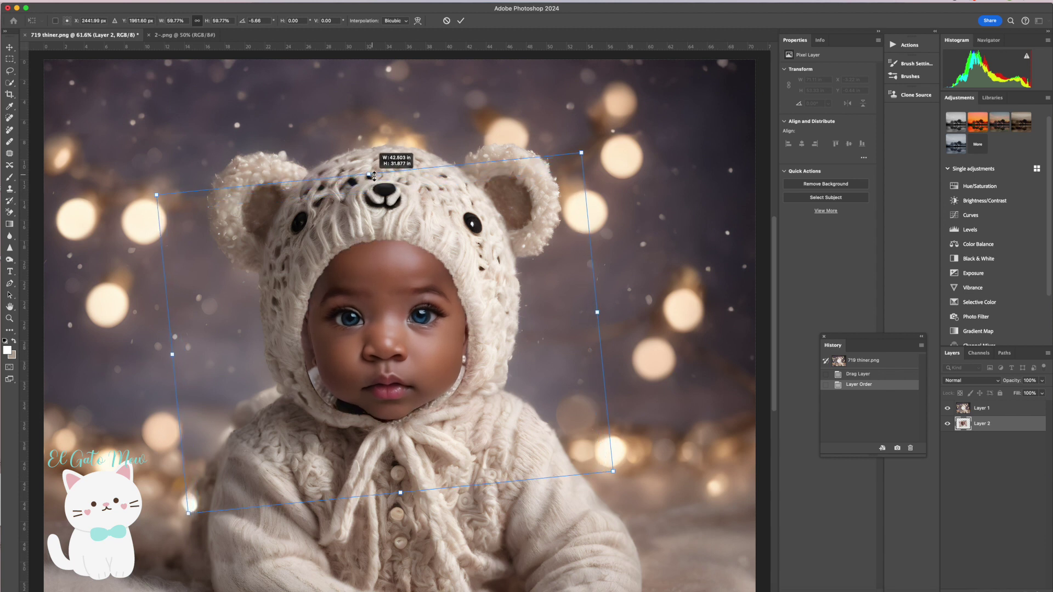
drag(384, 271, 383, 273)
drag(368, 175, 368, 163)
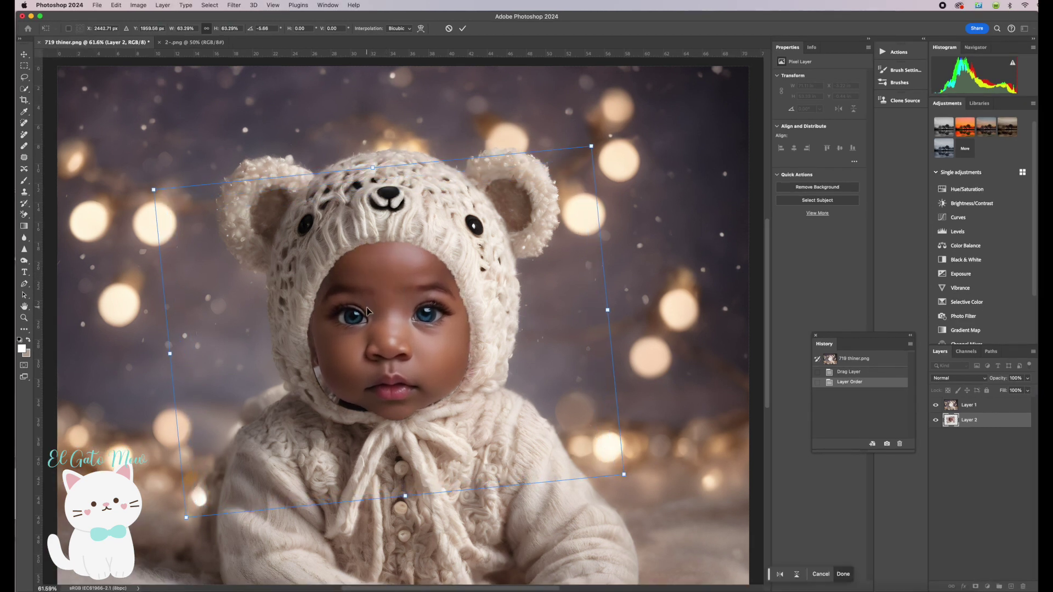
drag(625, 281, 636, 267)
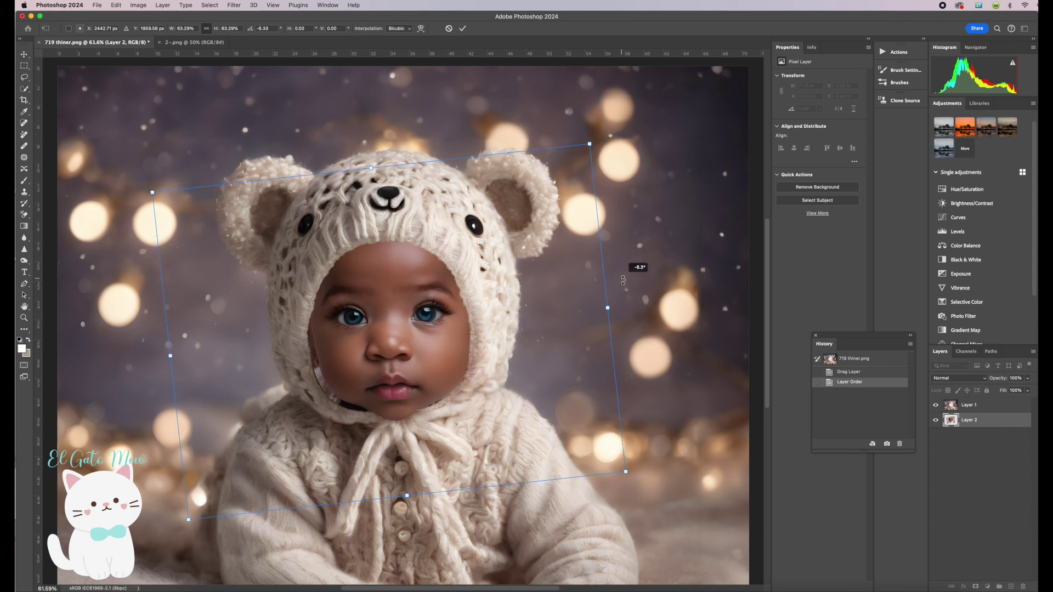
drag(153, 189, 146, 181)
drag(512, 266, 515, 268)
drag(603, 266, 600, 254)
scroll(600, 254, left, 4)
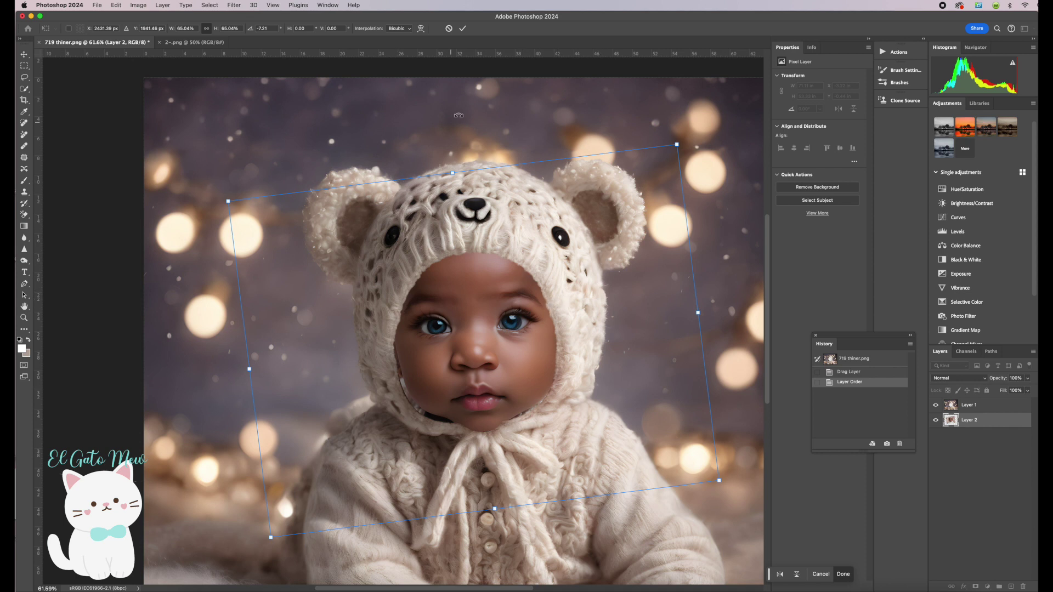
click(462, 30)
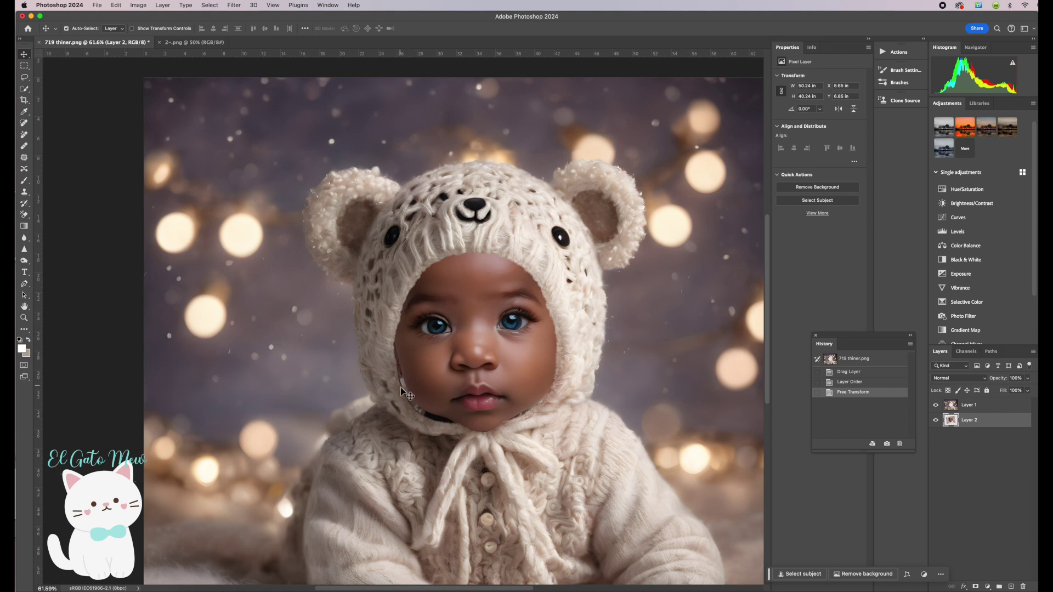
- Open Liquify on the bear costume layer and use Forward Warp to push the hood's edge inward over the gap beside the cheek
scroll(338, 382, right, 3)
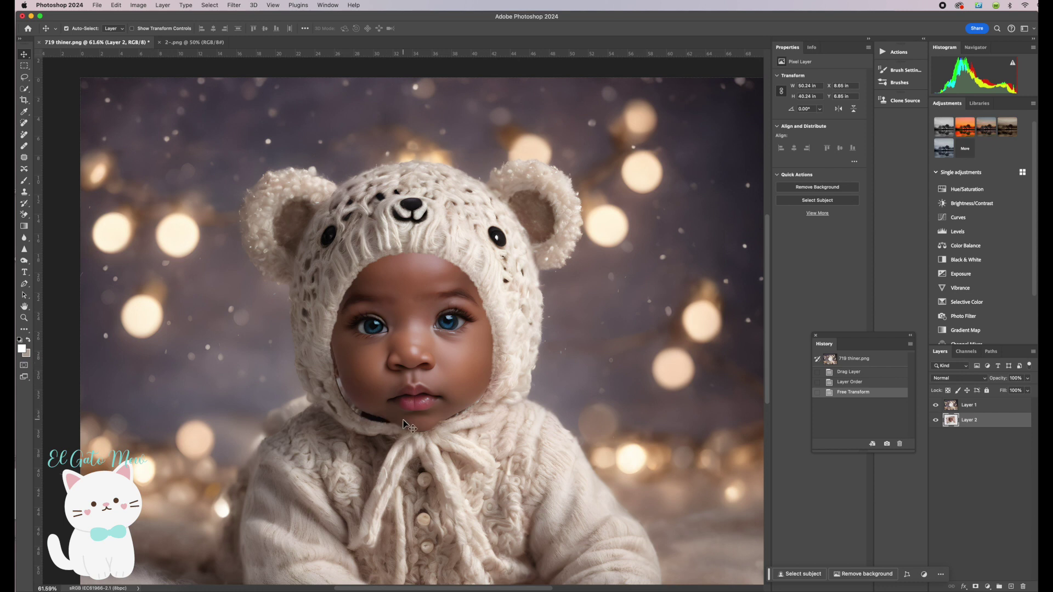
scroll(406, 425, down, 2)
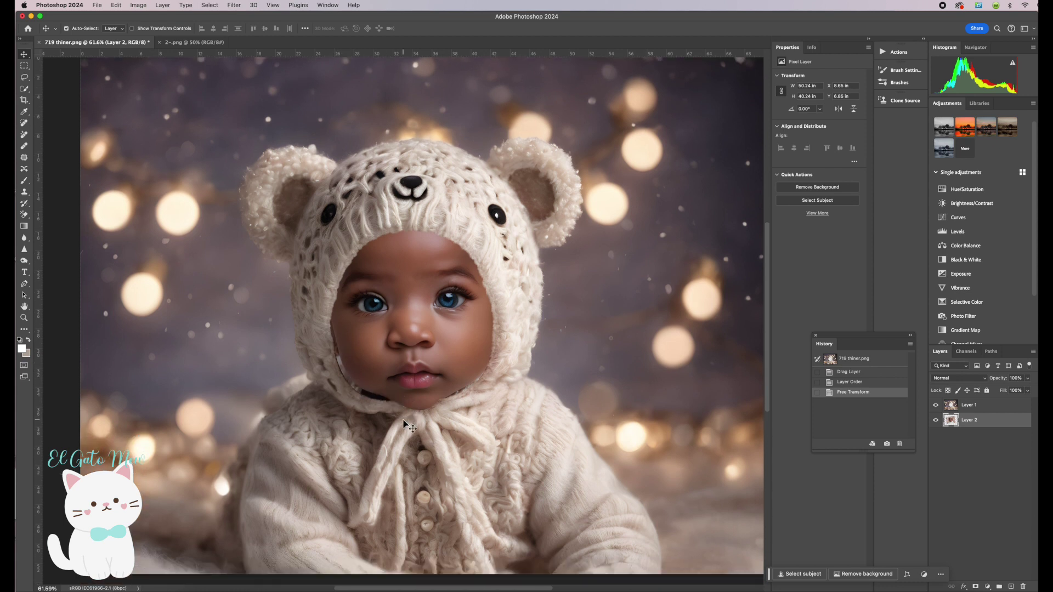
scroll(408, 426, up, 4)
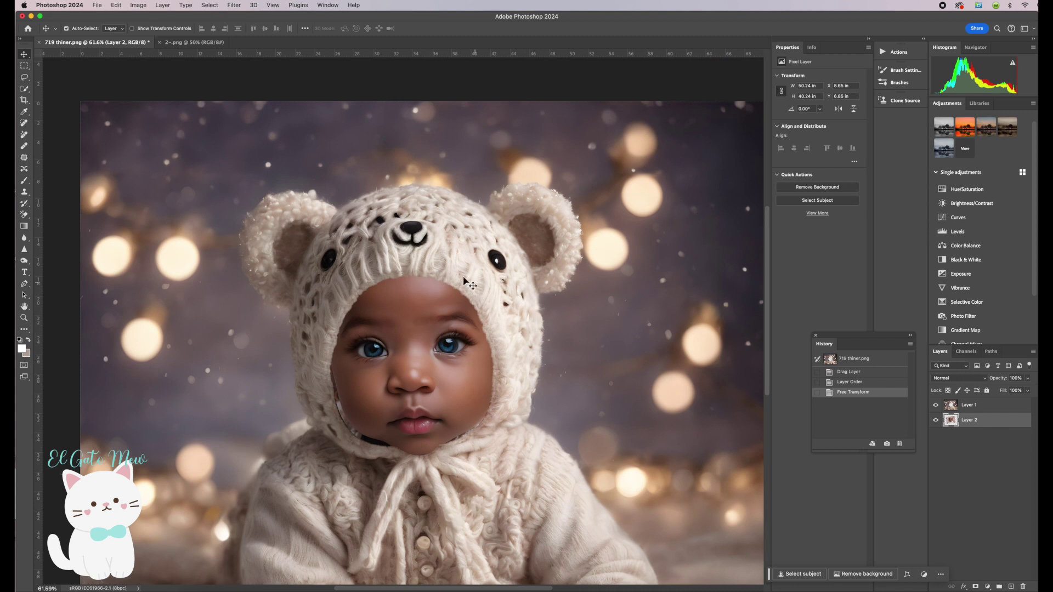
click(981, 410)
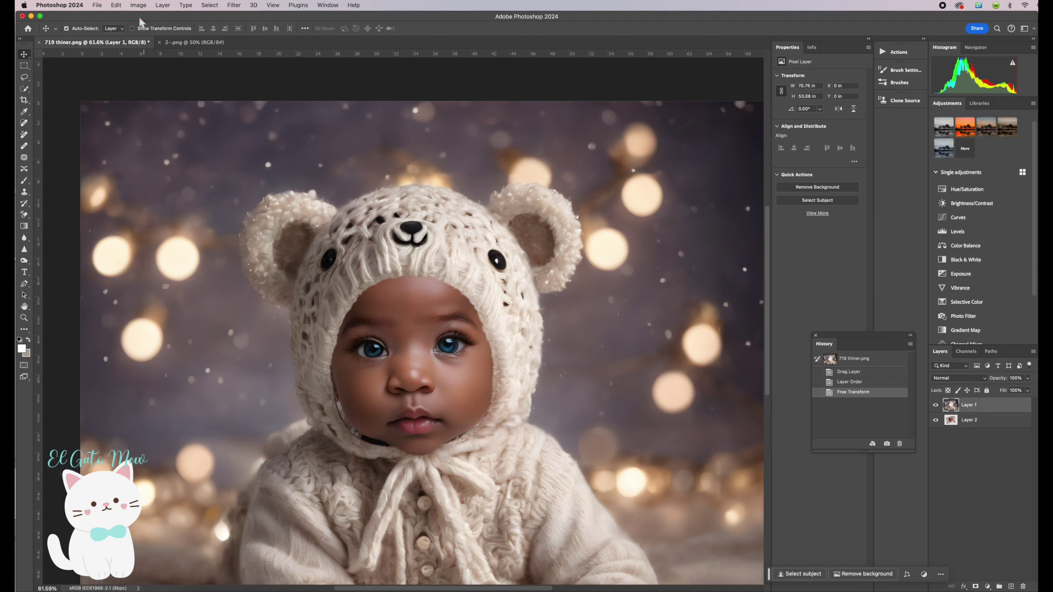
click(236, 6)
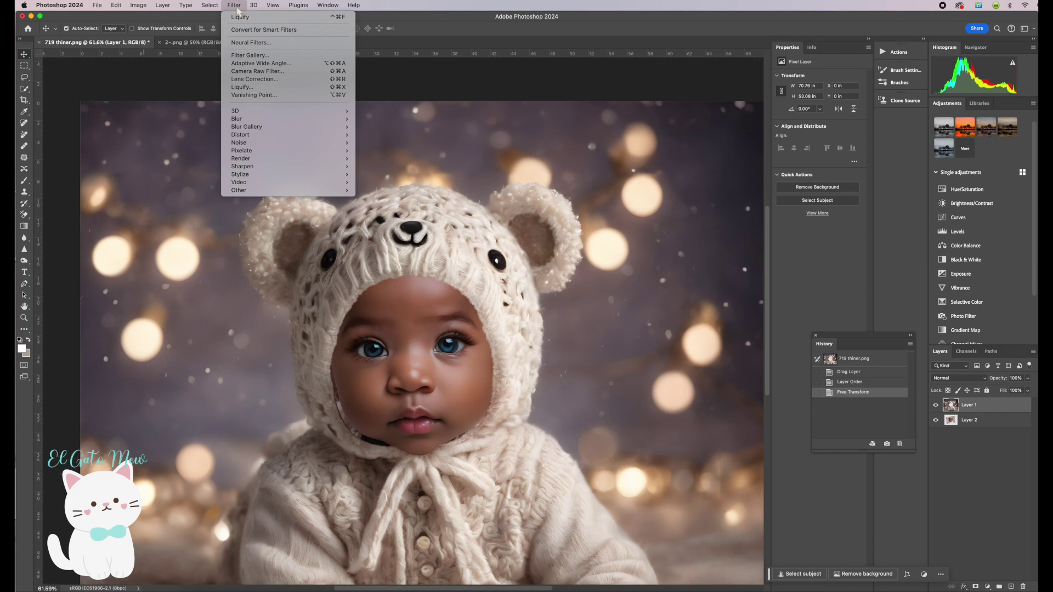
click(244, 87)
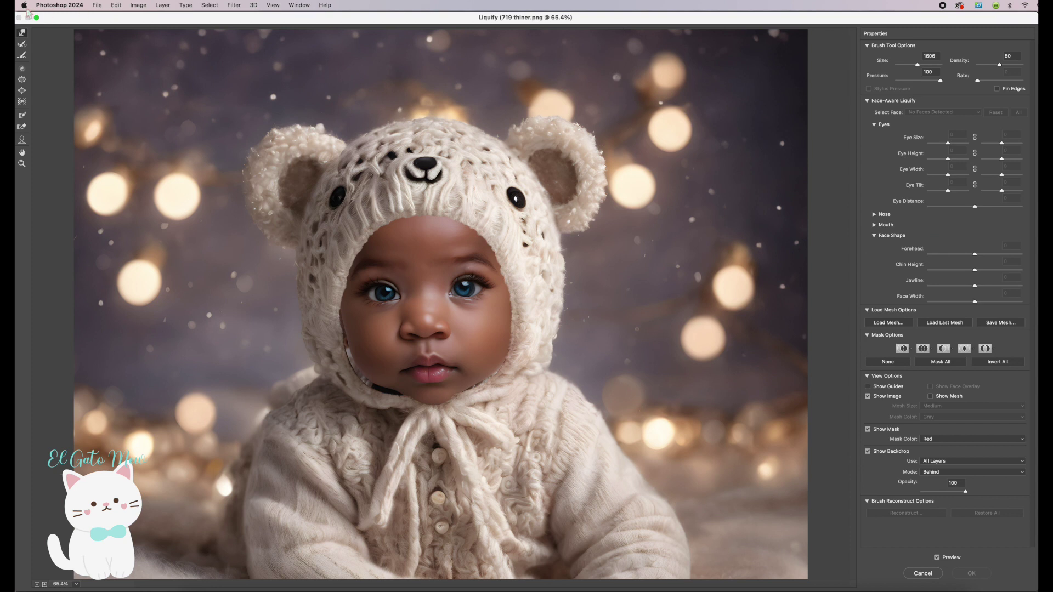
click(22, 34)
drag(917, 64, 919, 66)
drag(318, 378, 323, 374)
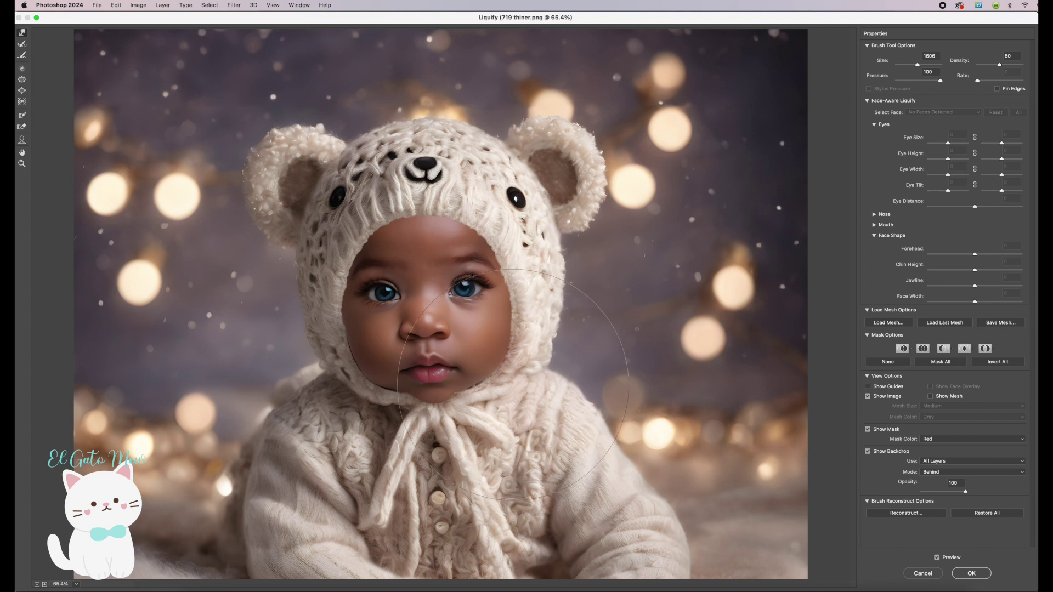
- Reduce the Liquify brush size to 507, nudge the hood edge around the chin and cheek, and apply the filter
drag(917, 64, 910, 66)
drag(384, 397, 385, 396)
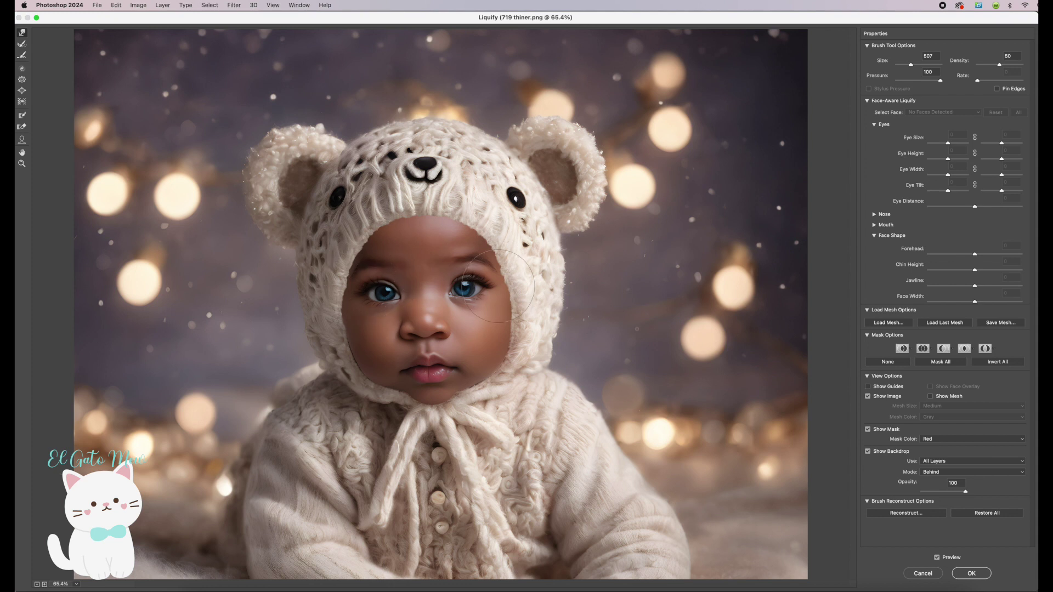
drag(345, 284, 344, 285)
click(971, 573)
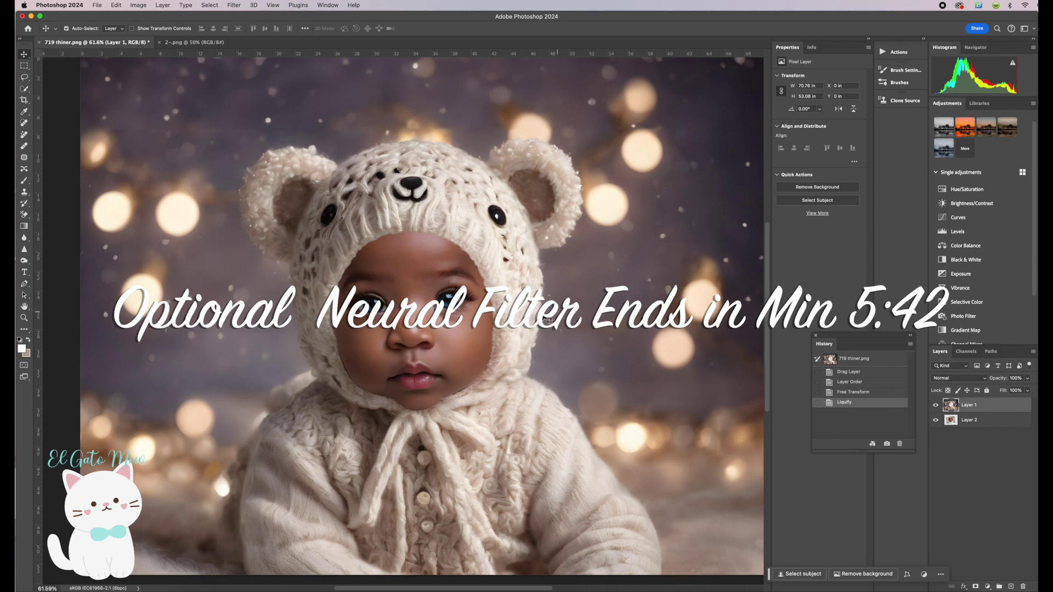
- Open Neural Filters on the baby photo layer (Layer 2) and enable Harmonization with Layer 1 as the reference image
scroll(580, 356, right, 2)
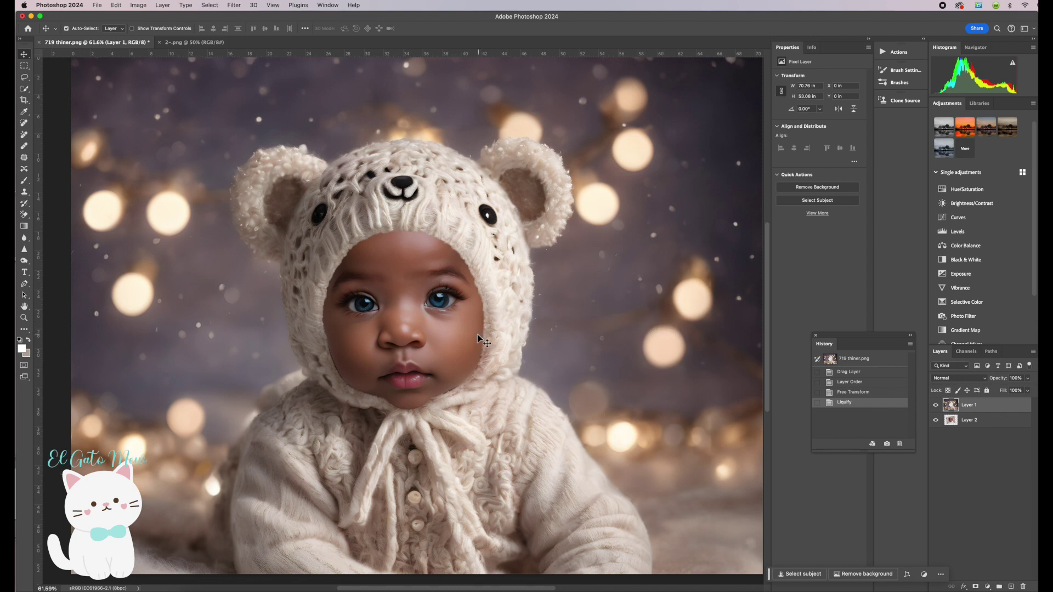
click(971, 426)
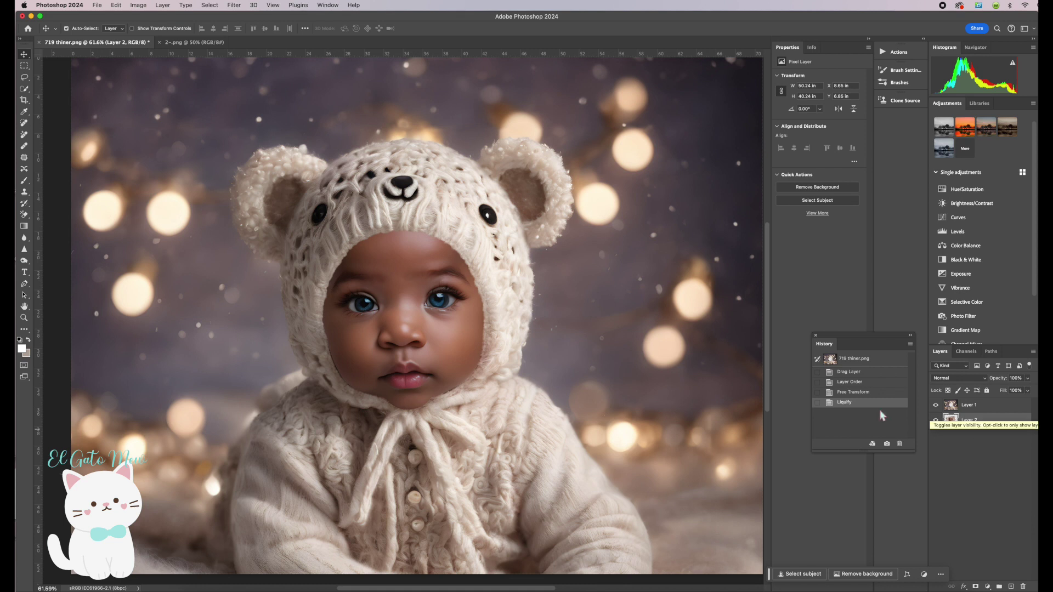
scroll(533, 364, down, 1)
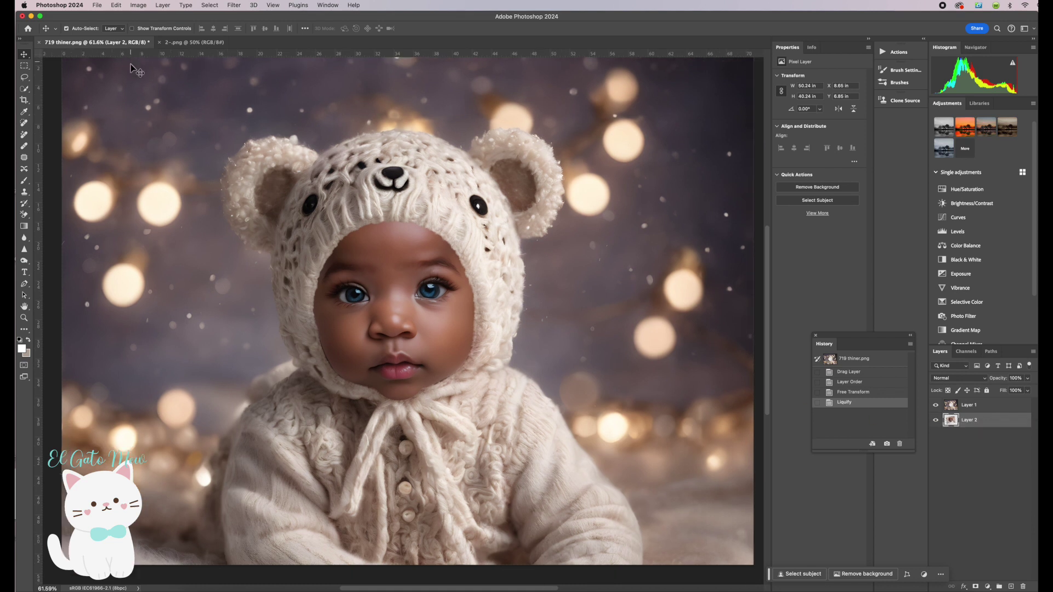
click(235, 7)
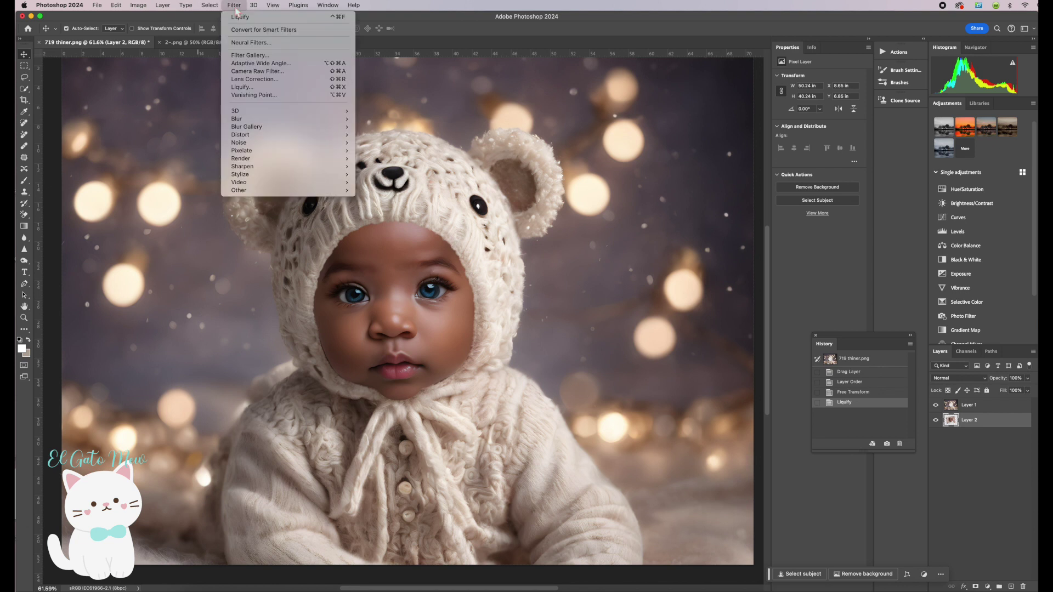
click(251, 43)
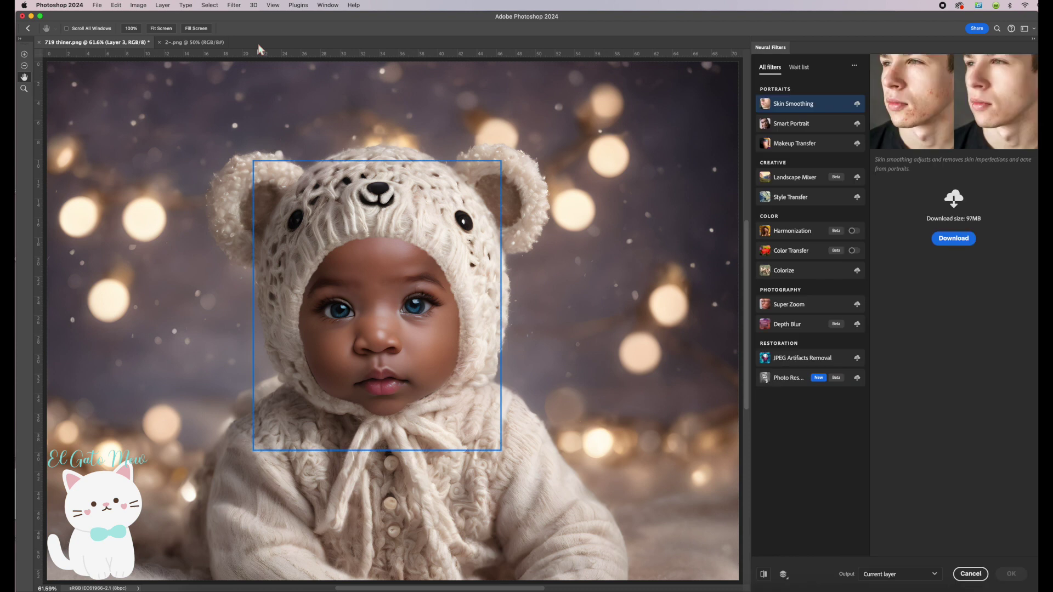
click(854, 231)
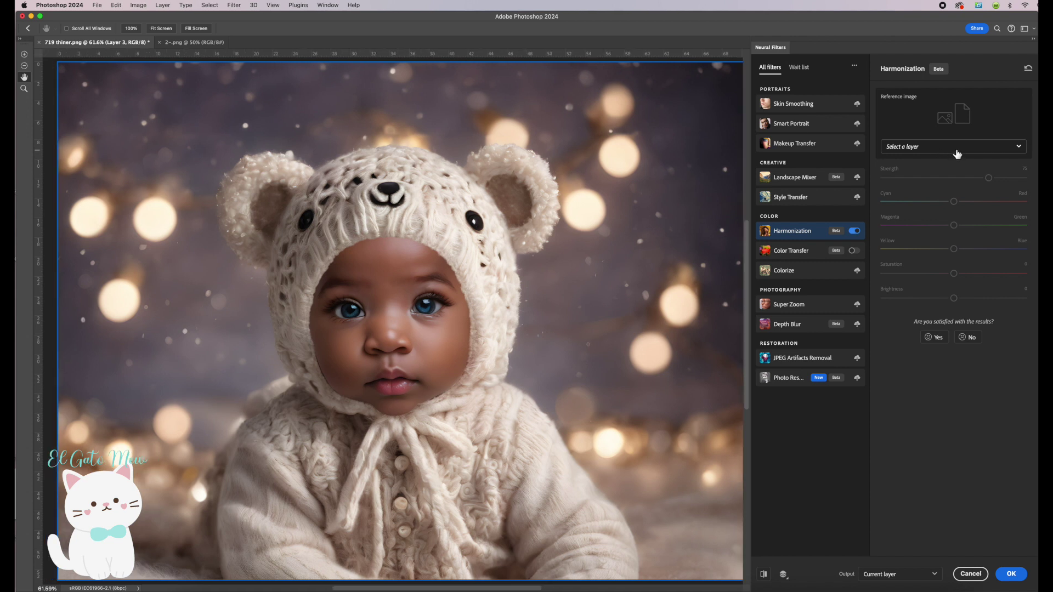
click(955, 152)
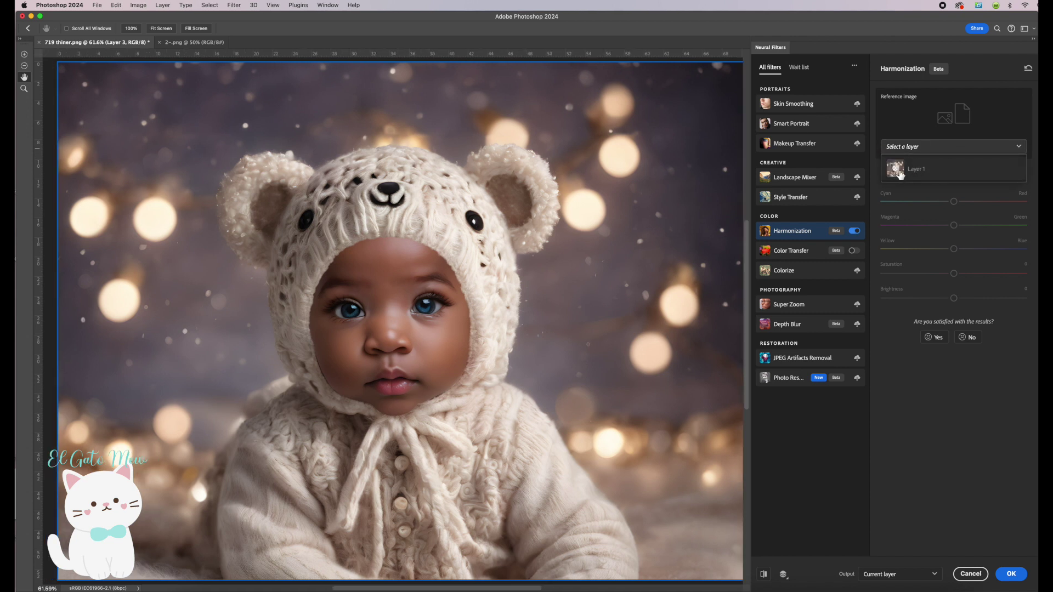
click(918, 175)
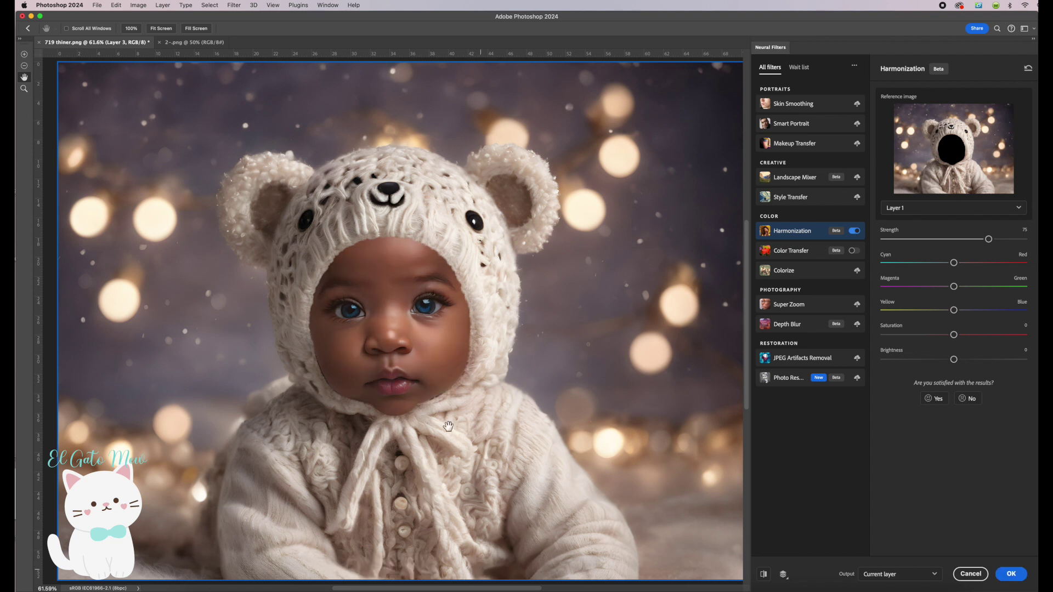
- Check the Harmonization preview before and after, lower its strength to 18, and apply the filter, clearing the leftover selection
scroll(390, 288, left, 2)
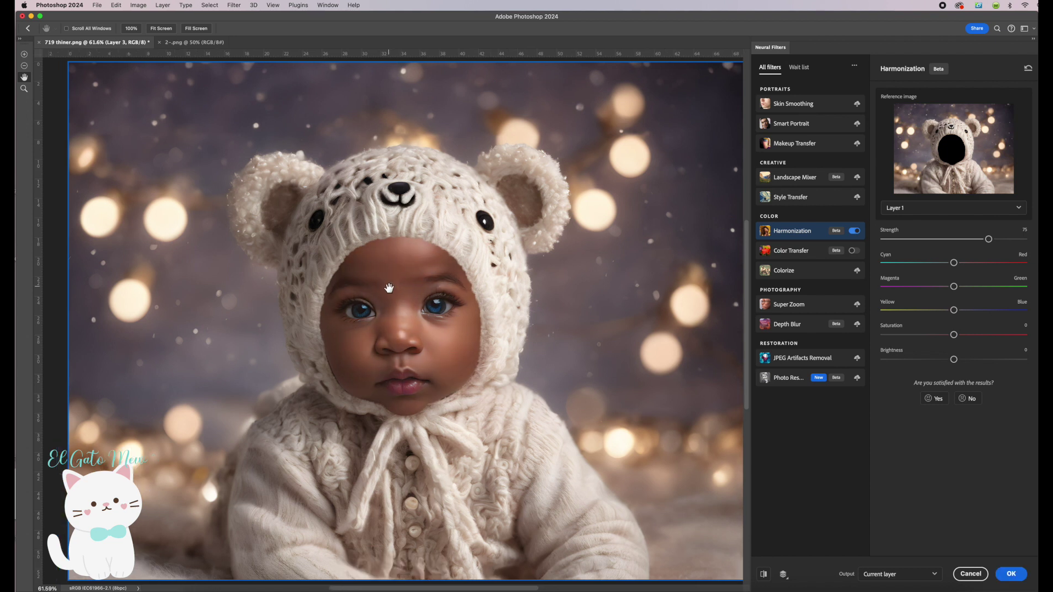
click(764, 576)
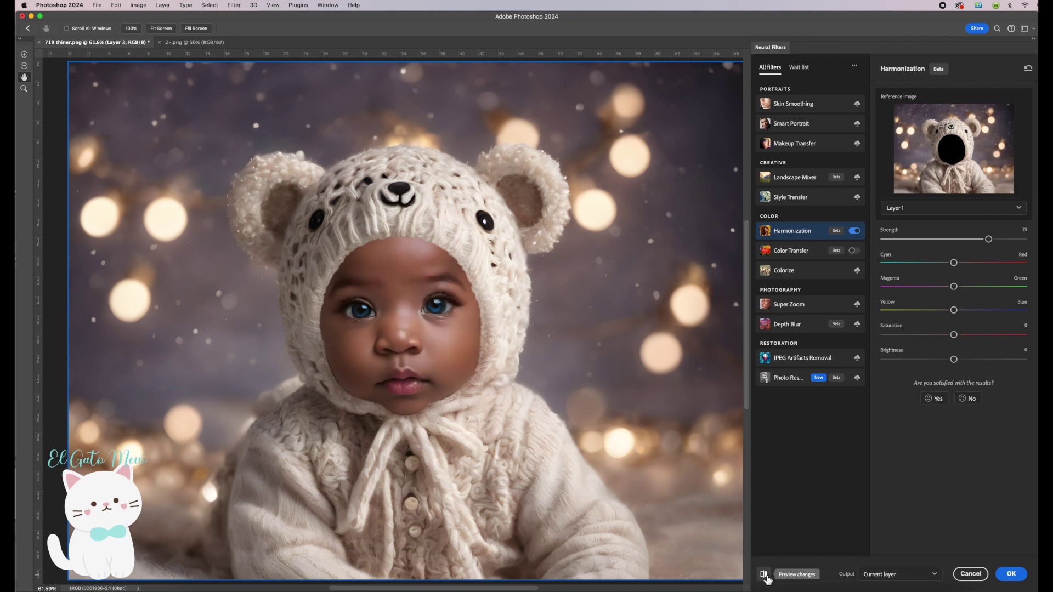
click(765, 575)
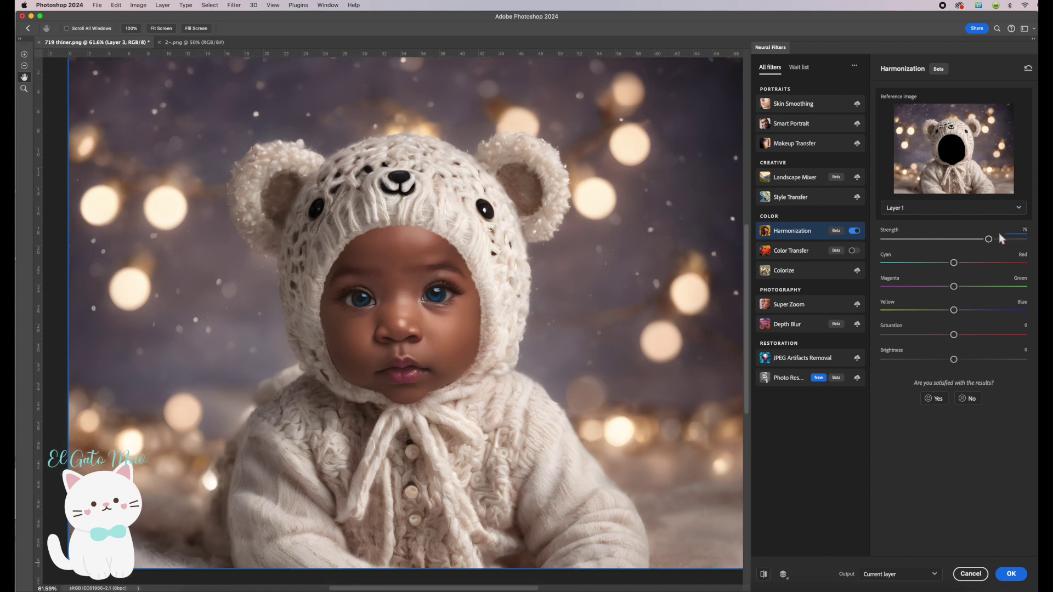
click(954, 239)
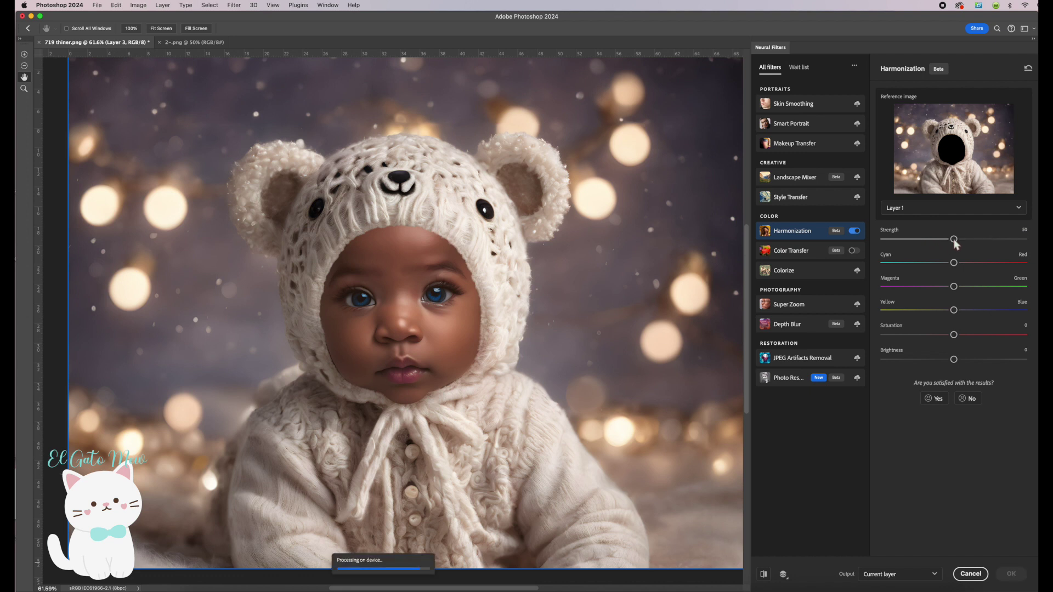
drag(955, 244, 908, 240)
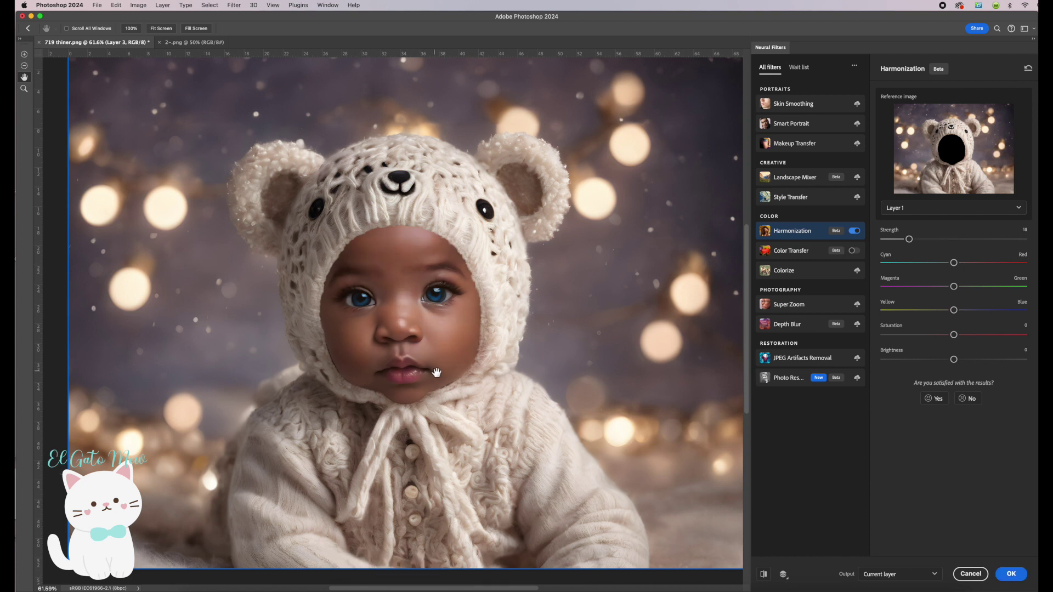
click(1011, 576)
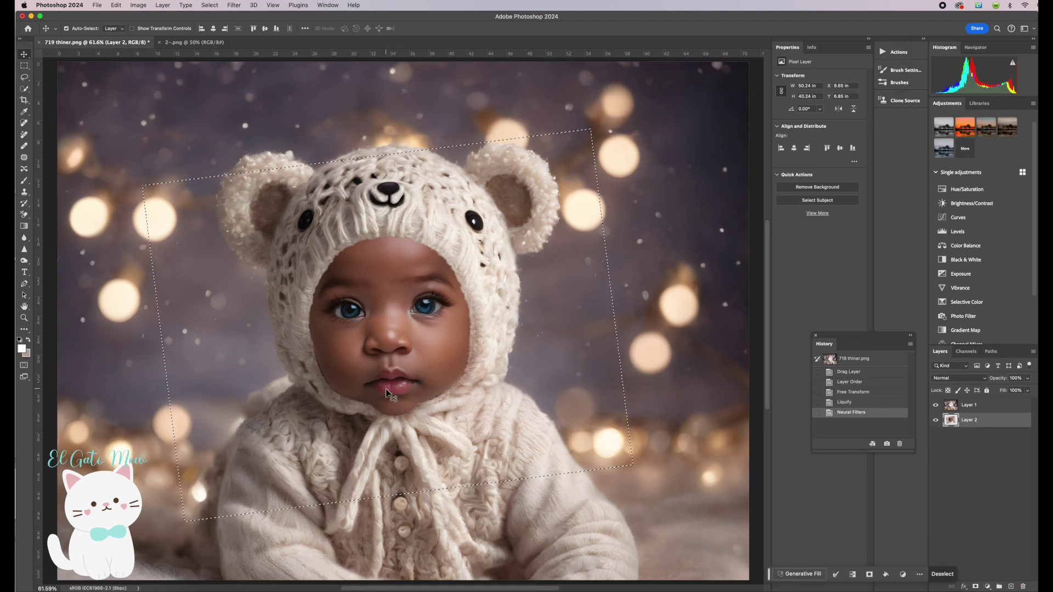
key(super)
key(super+d)
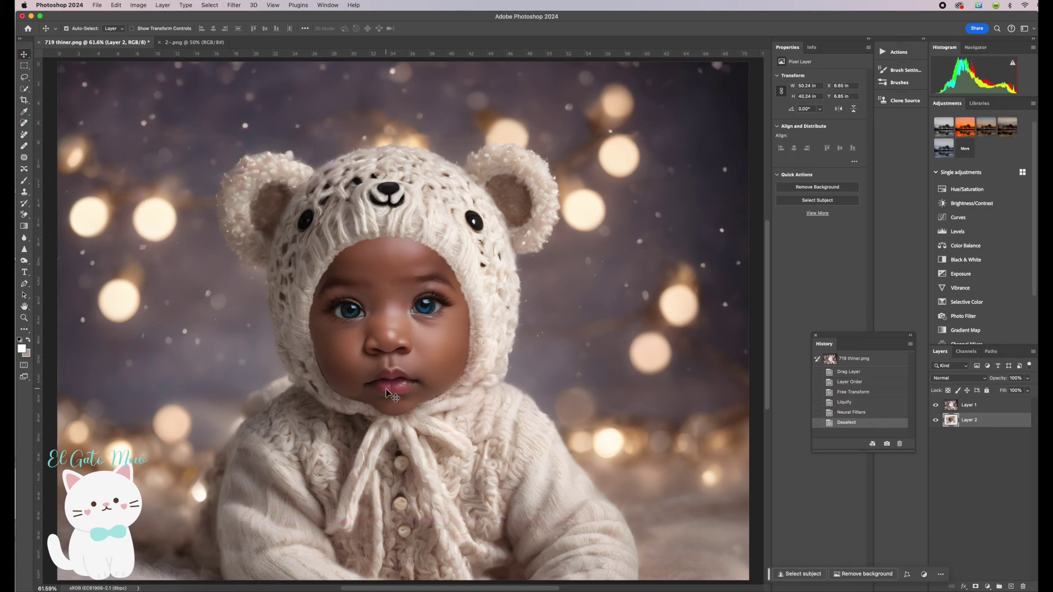
- Add a Curves adjustment above Layer 2, darken the sampled forehead tone to input 118, output 81, and invert its mask to black
scroll(389, 394, down, 2)
scroll(389, 393, left, 2)
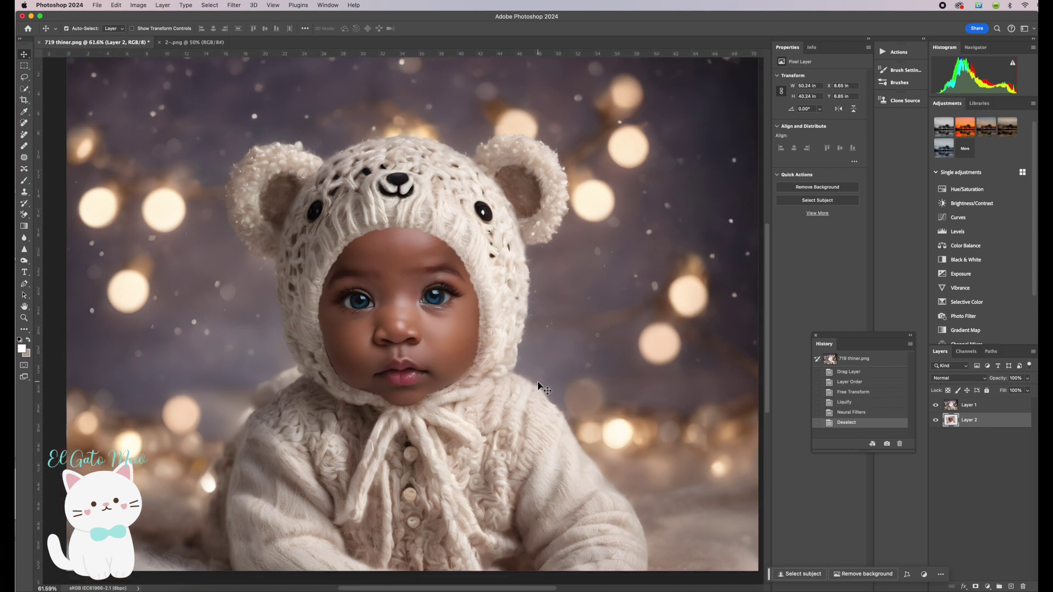
scroll(433, 349, down, 3)
scroll(433, 349, right, 2)
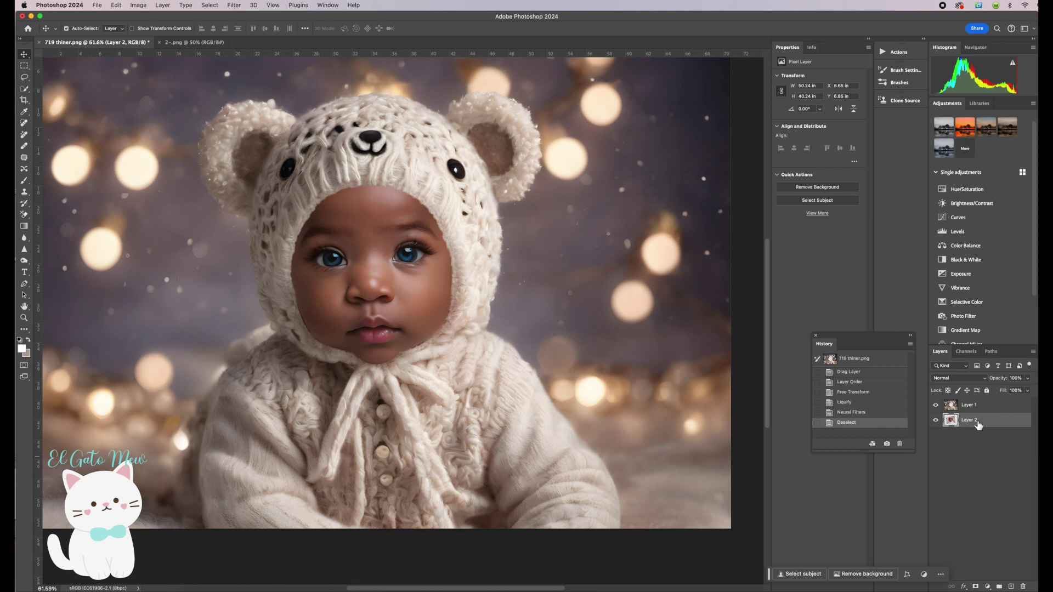
click(988, 586)
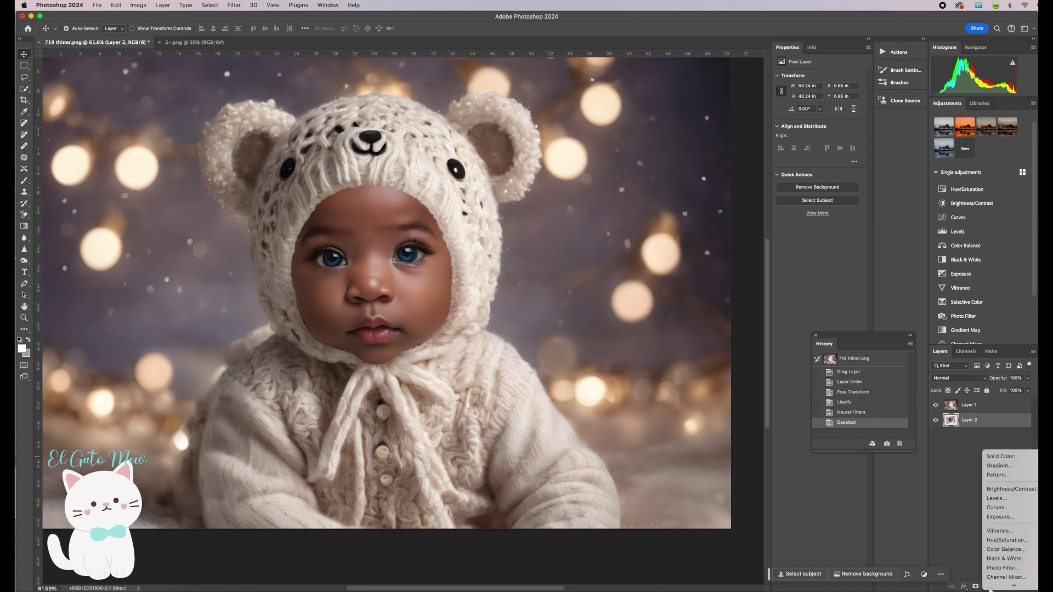
click(997, 509)
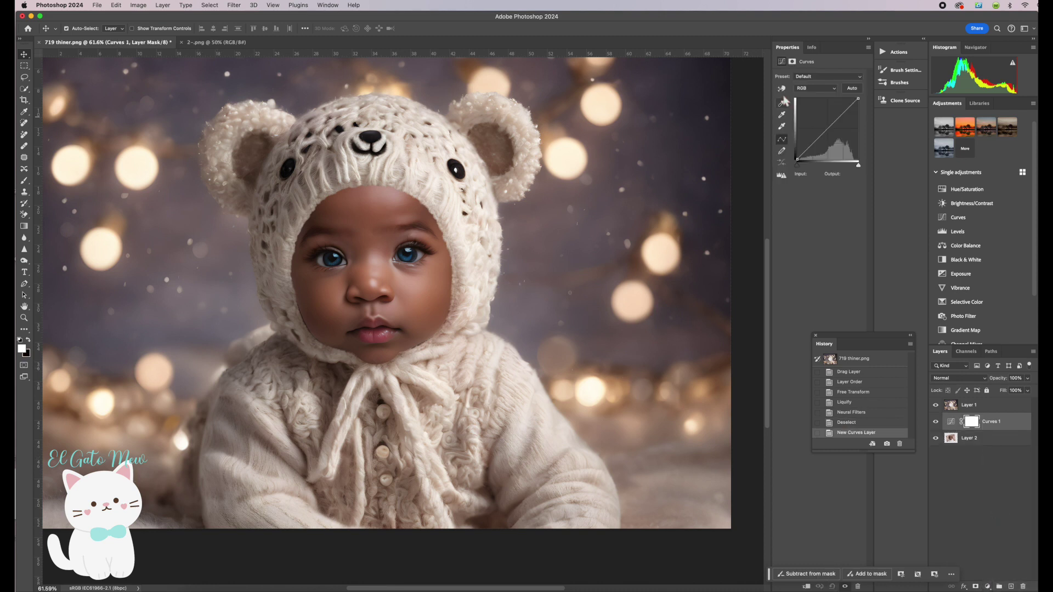
click(782, 89)
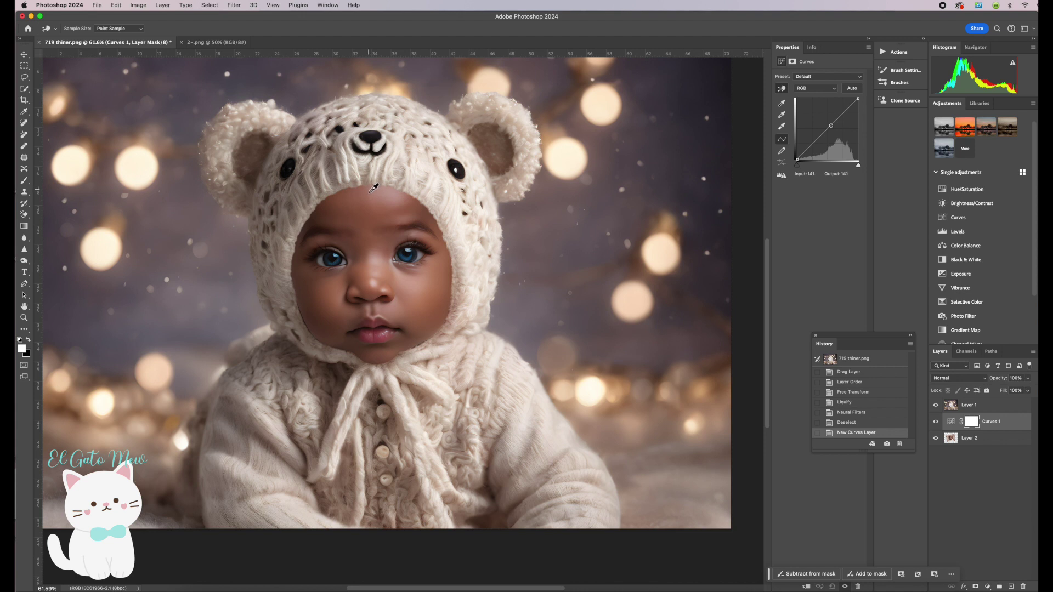
drag(373, 188, 372, 204)
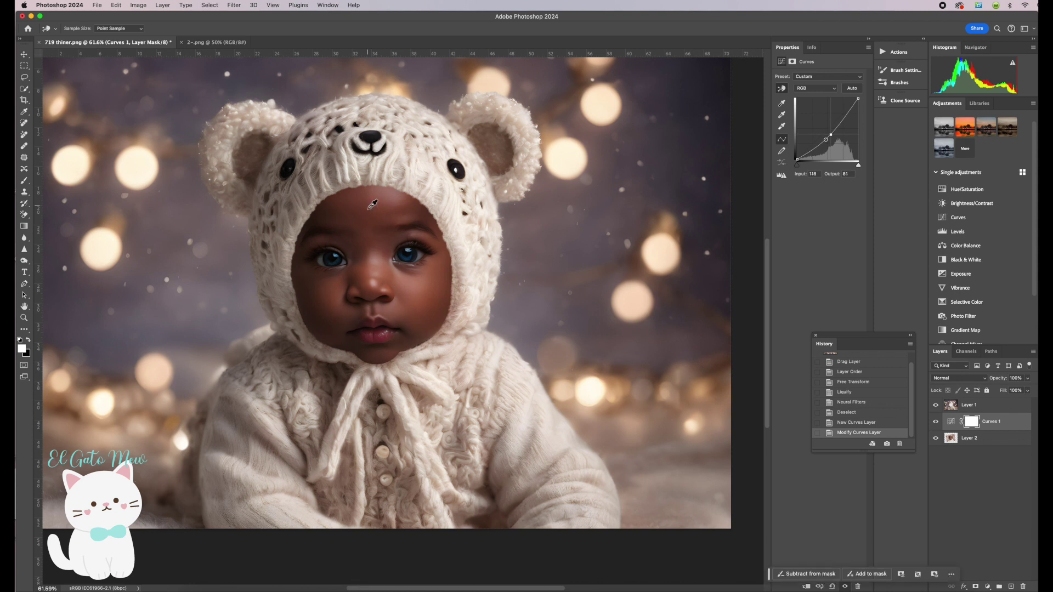
click(972, 427)
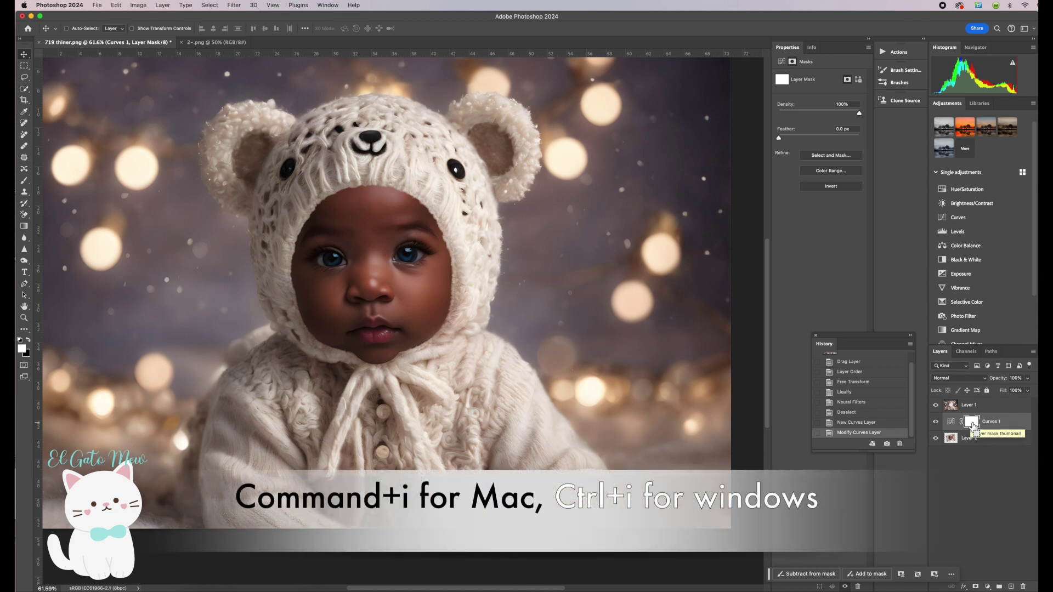
key(super+i)
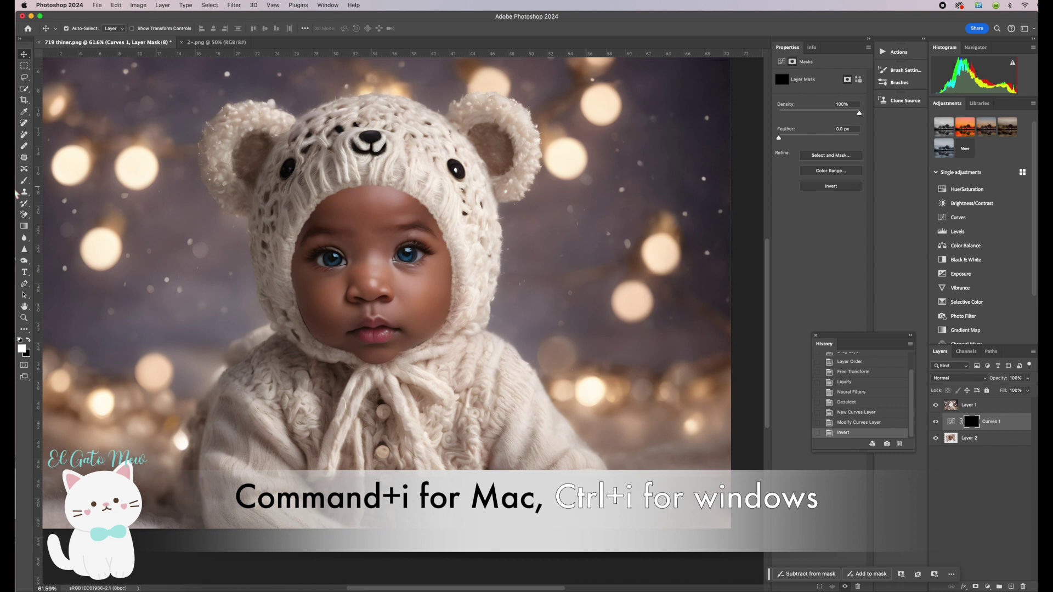
- Paint white on the Curves mask with a Hard Round brush at 100% opacity, shading the face along the hood's inner edge
click(24, 182)
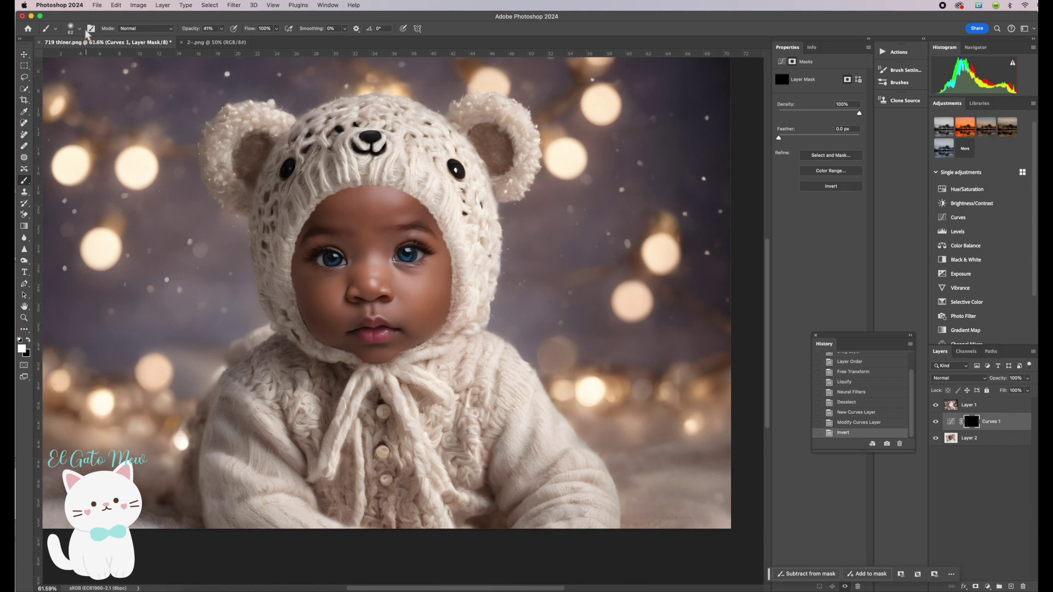
click(80, 29)
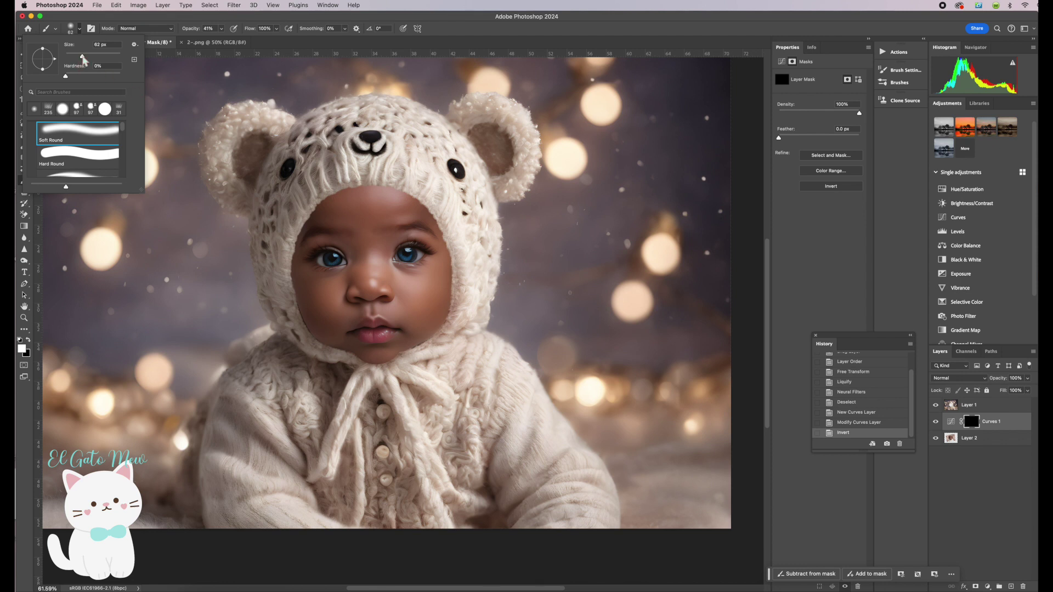
click(52, 163)
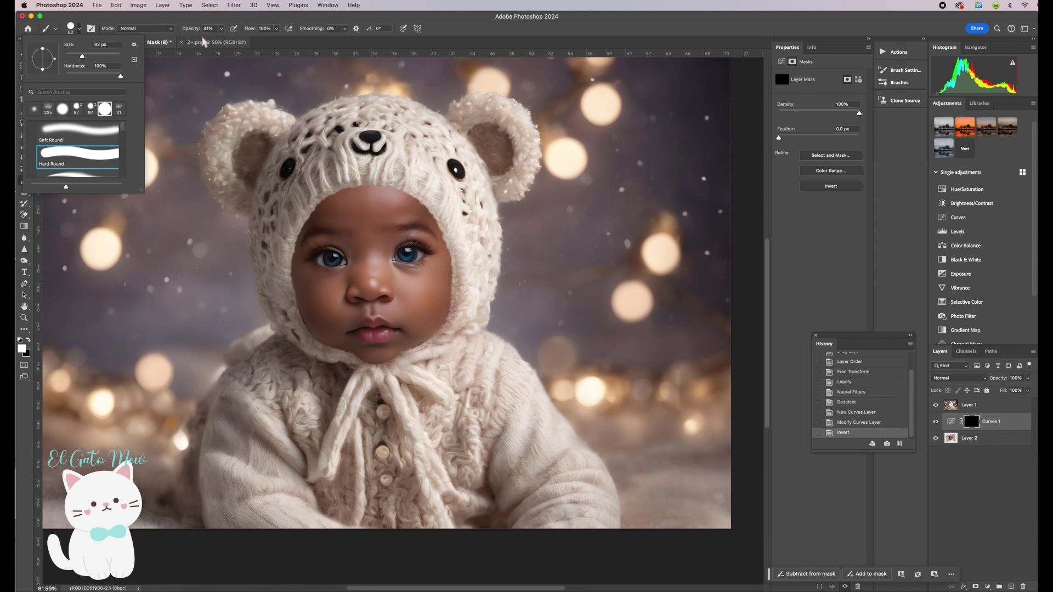
click(222, 30)
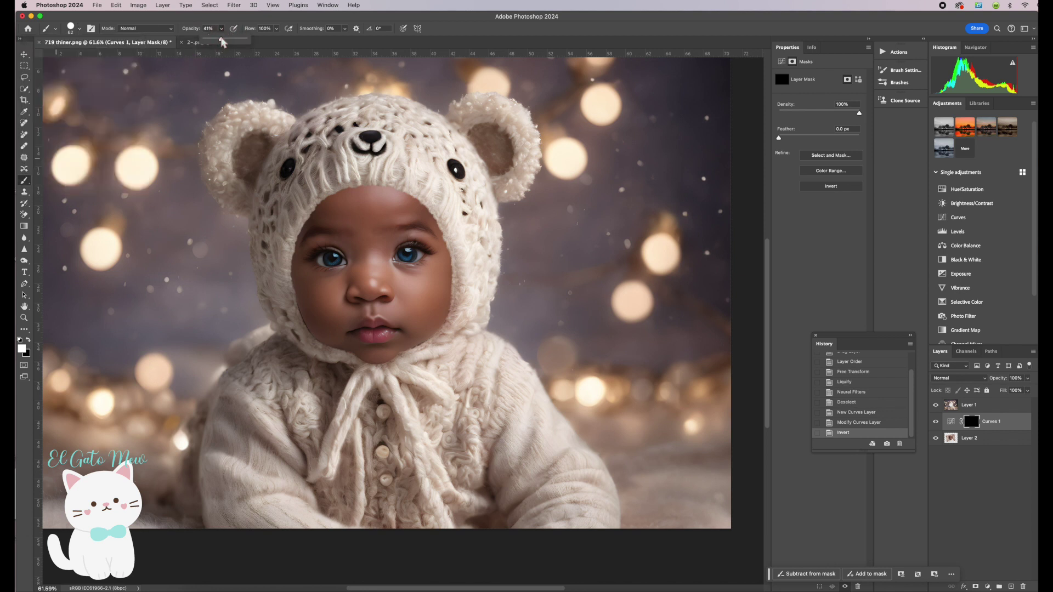
drag(220, 38, 252, 39)
click(457, 288)
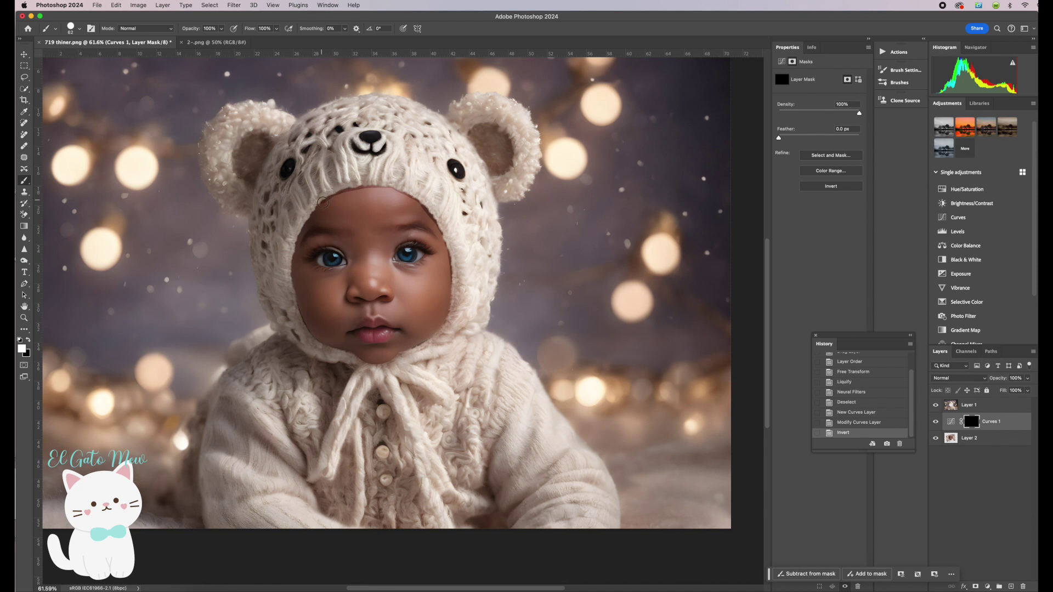
drag(321, 203, 468, 216)
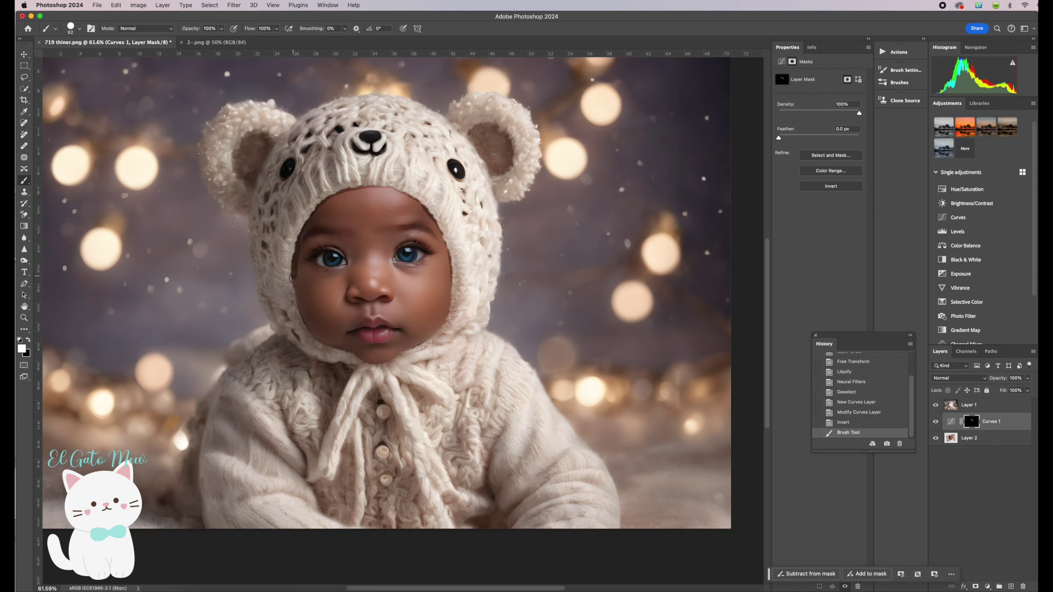
drag(314, 344, 313, 344)
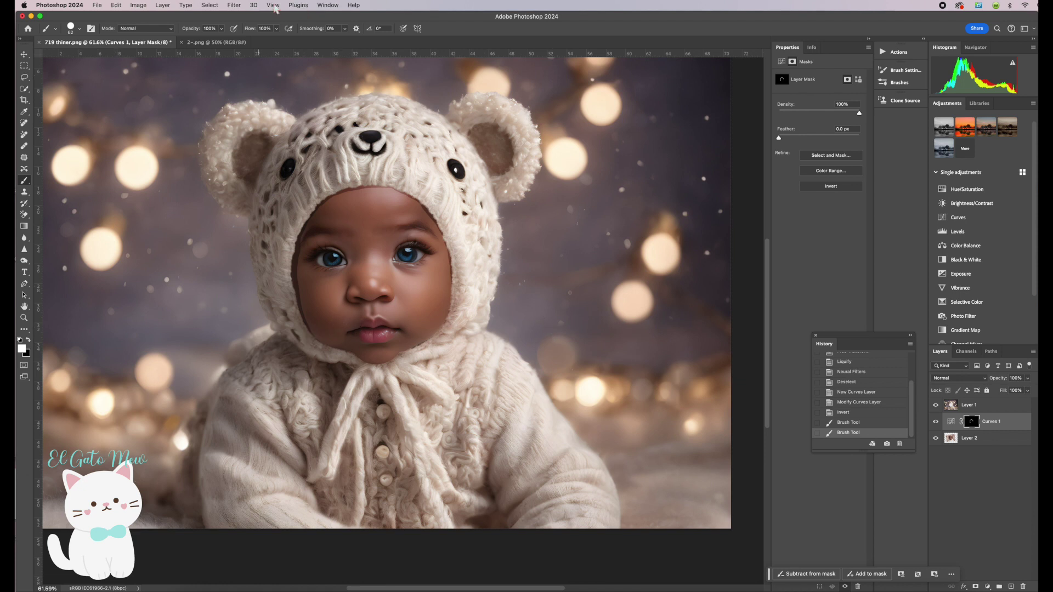
- Soften the painted shadow by applying Gaussian Blur to the Curves mask, and lower the Curves layer's opacity to 73%
click(234, 7)
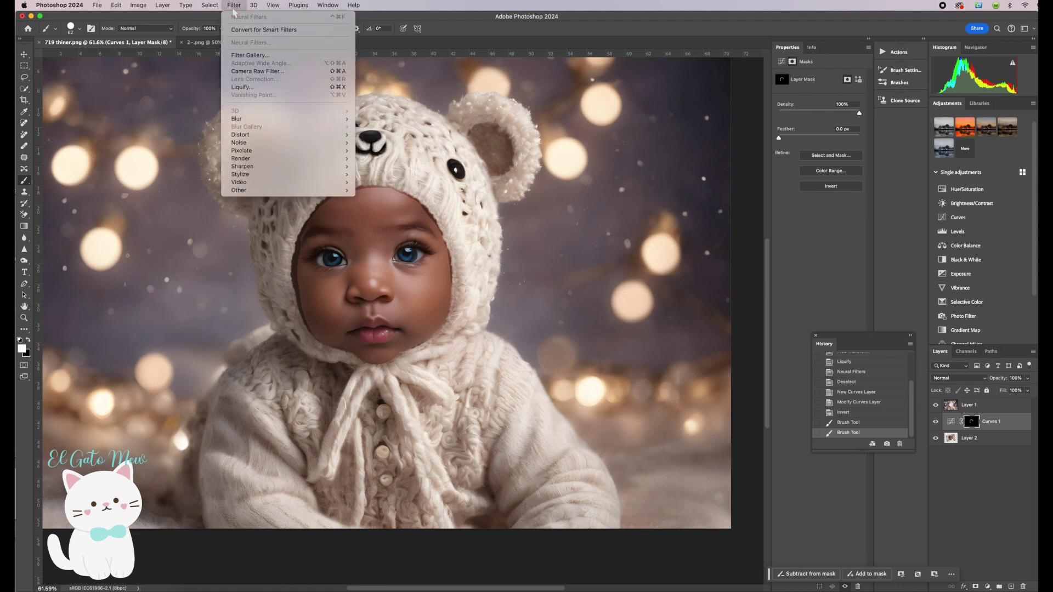
mouse_move(263, 120)
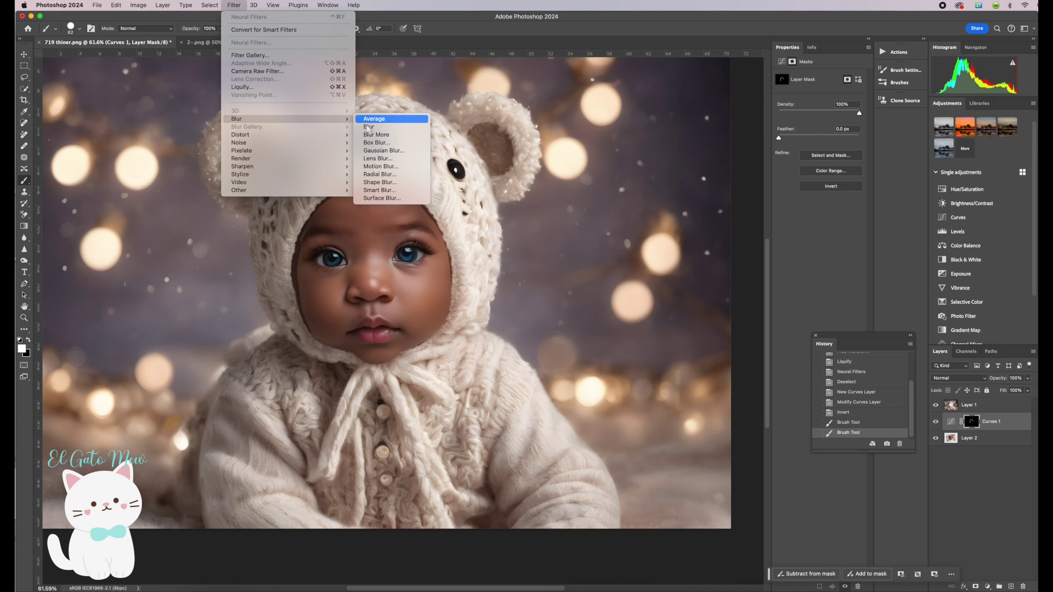
click(383, 151)
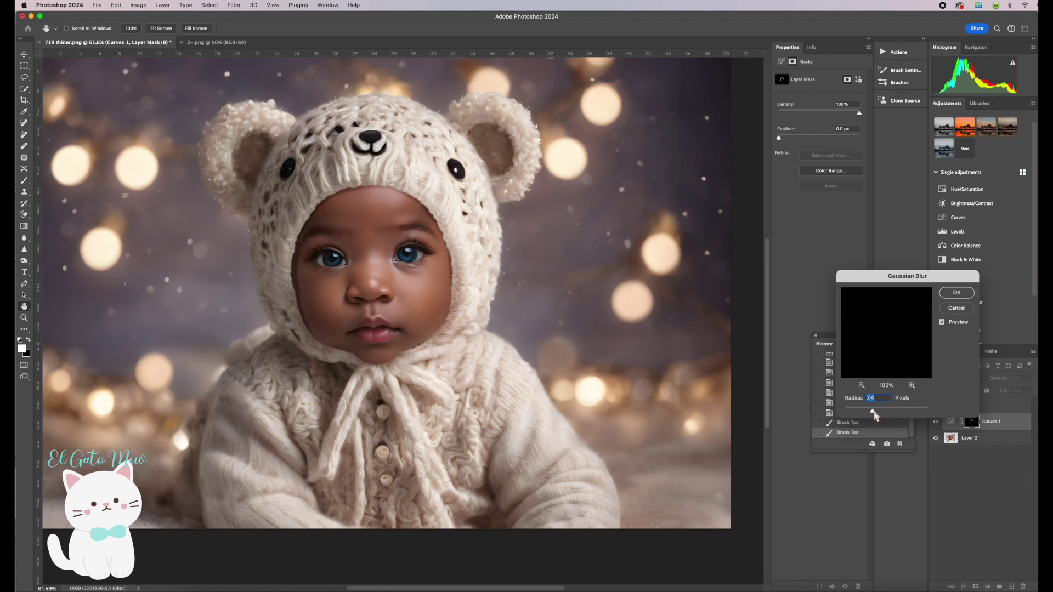
drag(873, 410, 881, 411)
click(954, 293)
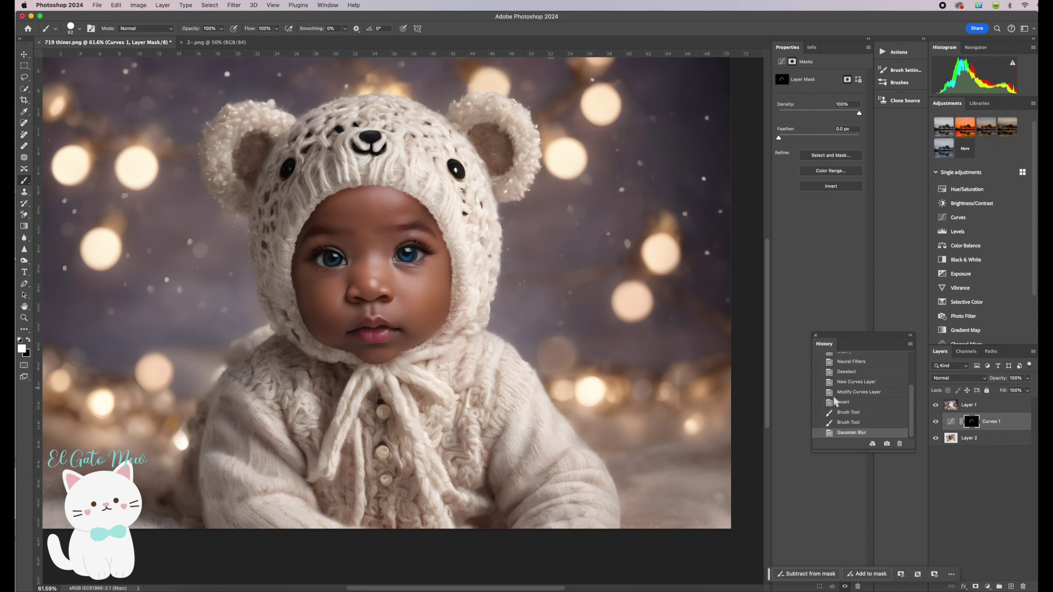
click(1027, 378)
drag(1026, 390, 1017, 392)
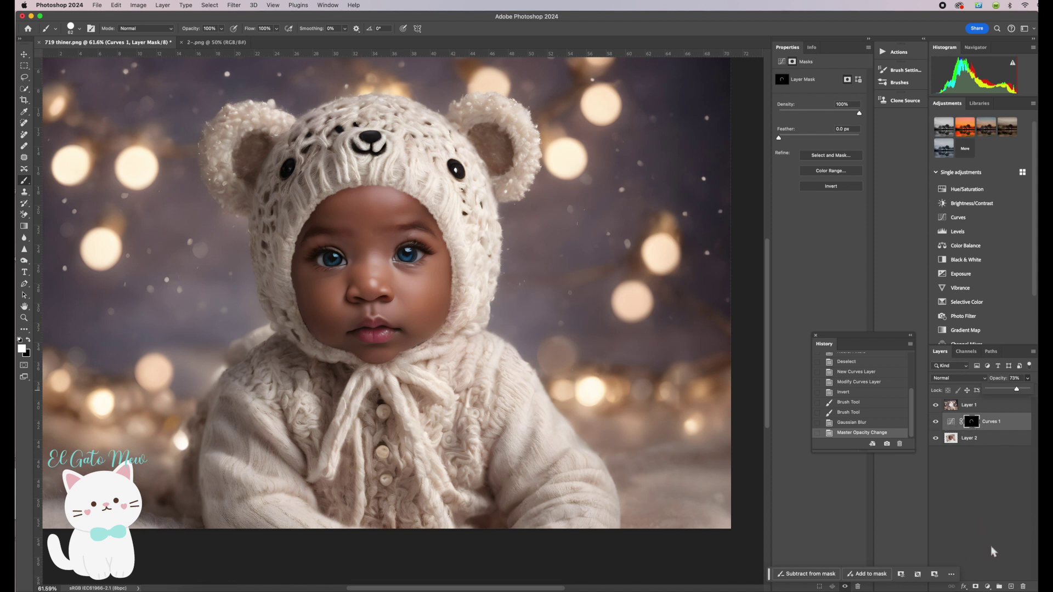
- Add a second Curves adjustment above Curves 1, darken it to input 165, output 80, and invert its mask to black
click(988, 586)
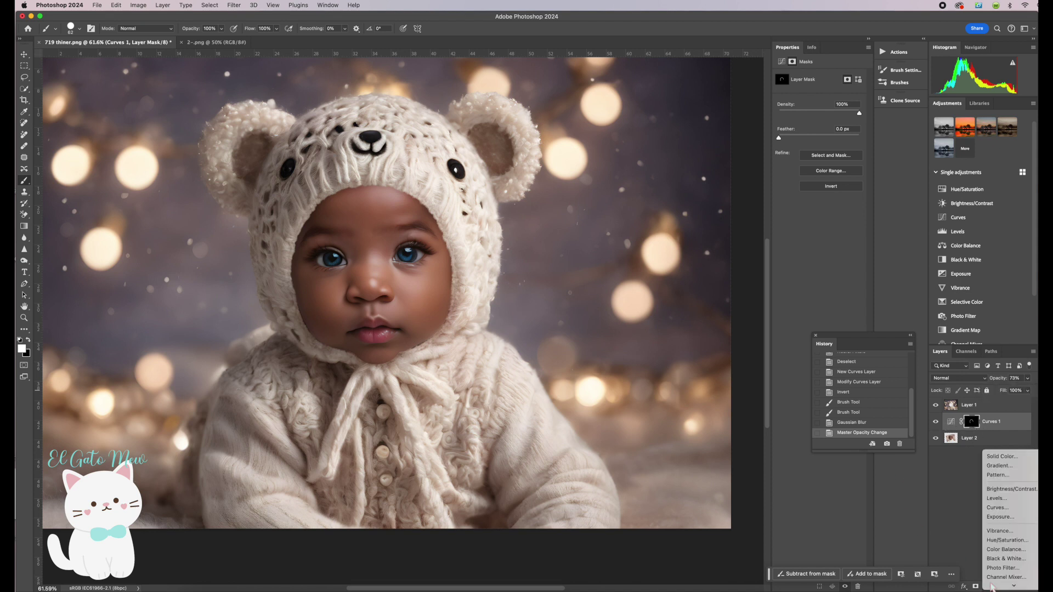
click(996, 508)
scroll(701, 450, down, 2)
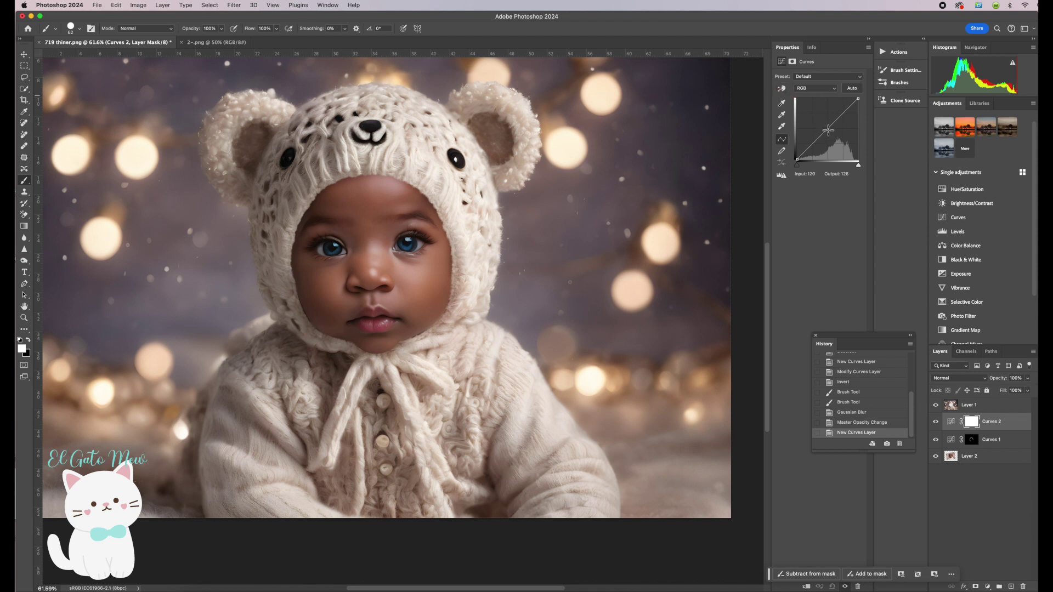
drag(831, 131, 837, 141)
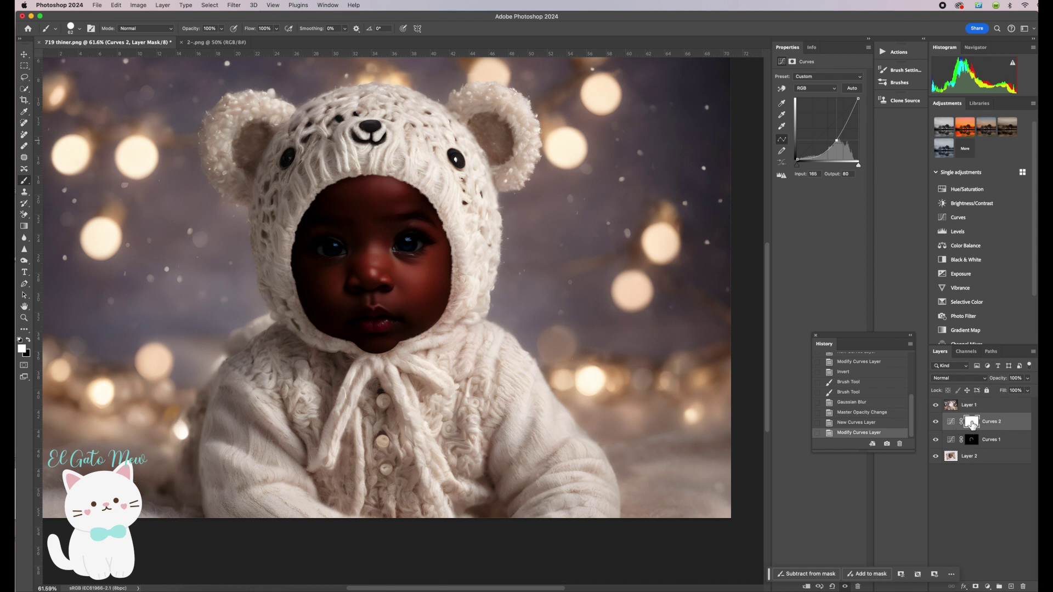
click(972, 424)
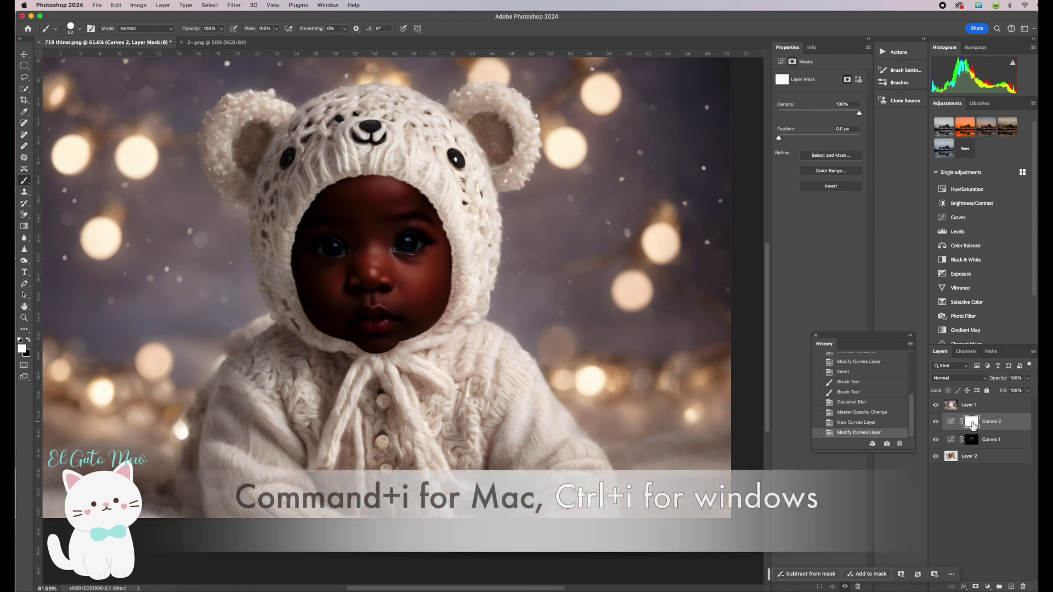
key(super+i)
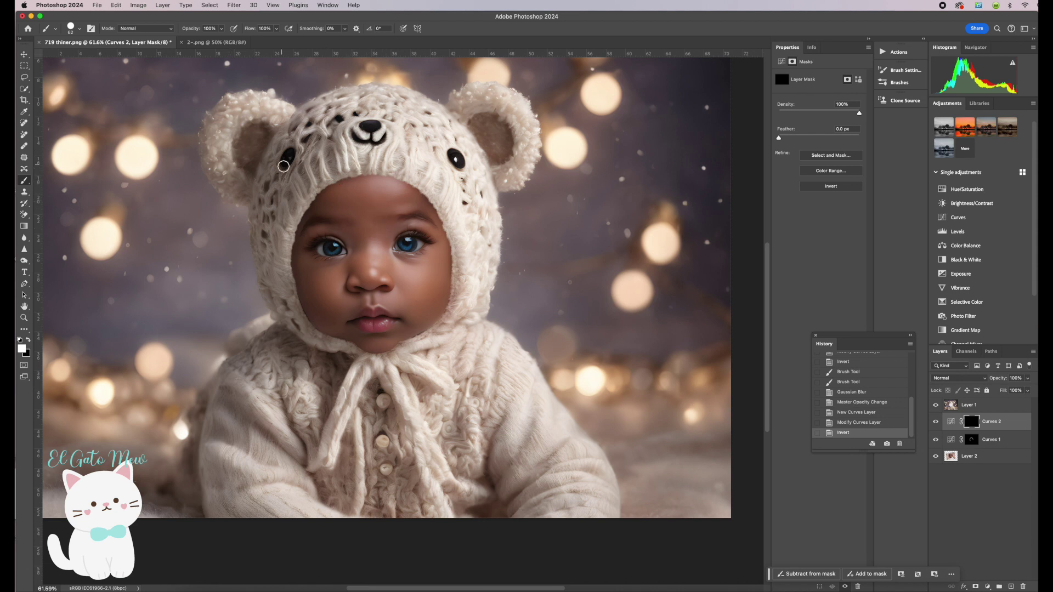
- Paint white on the Curves 2 mask with a 28 px Hard Round brush, tracing a thin shadow along the hood's inner edge
click(80, 29)
drag(82, 55, 78, 56)
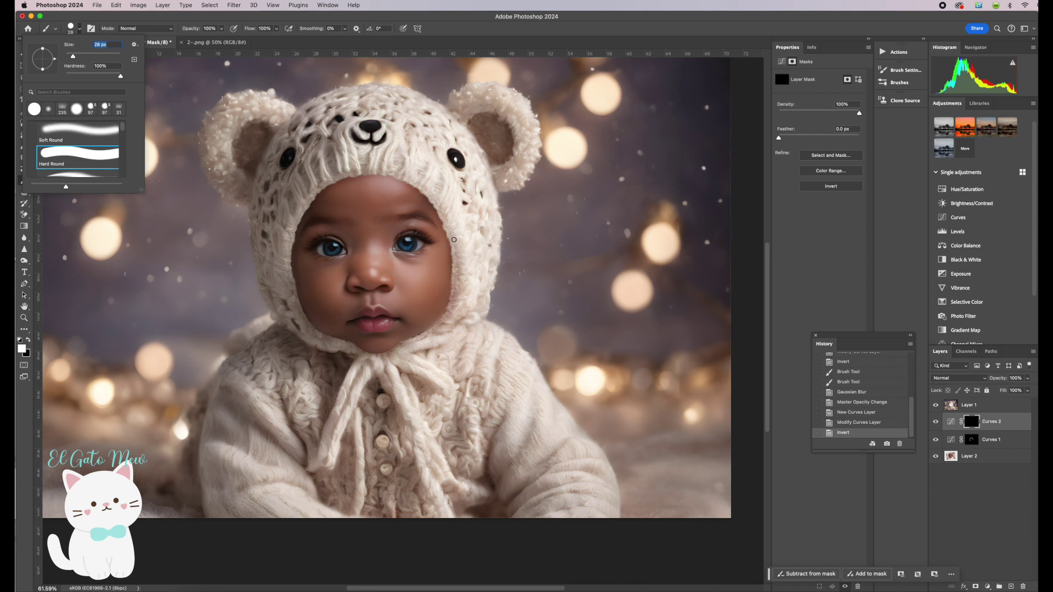
key(Return)
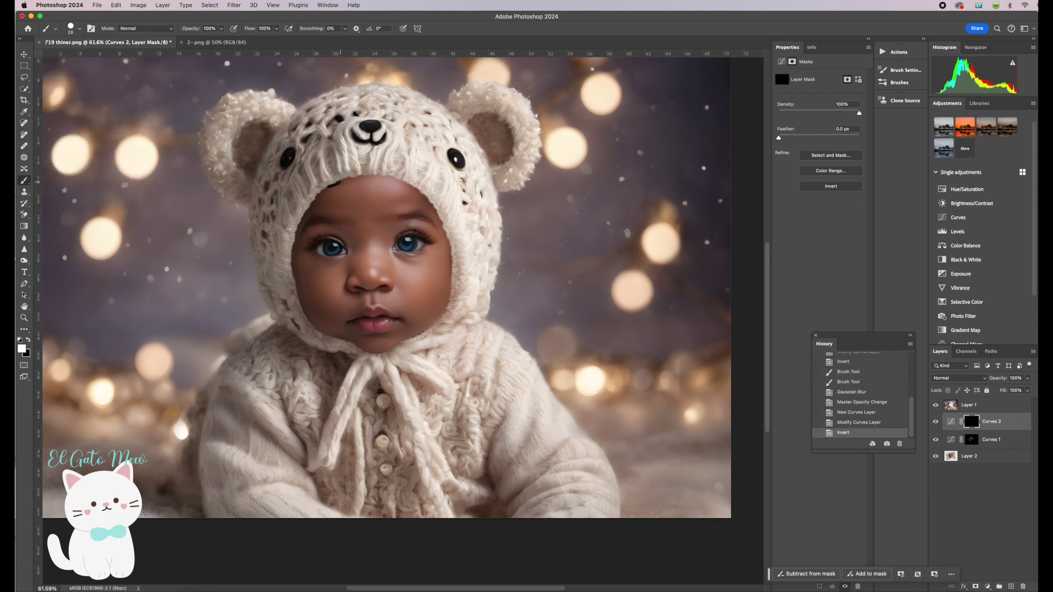
mouse_move(352, 180)
mouse_down()
mouse_move(418, 191)
mouse_move(321, 193)
mouse_move(300, 228)
mouse_move(290, 276)
mouse_up()
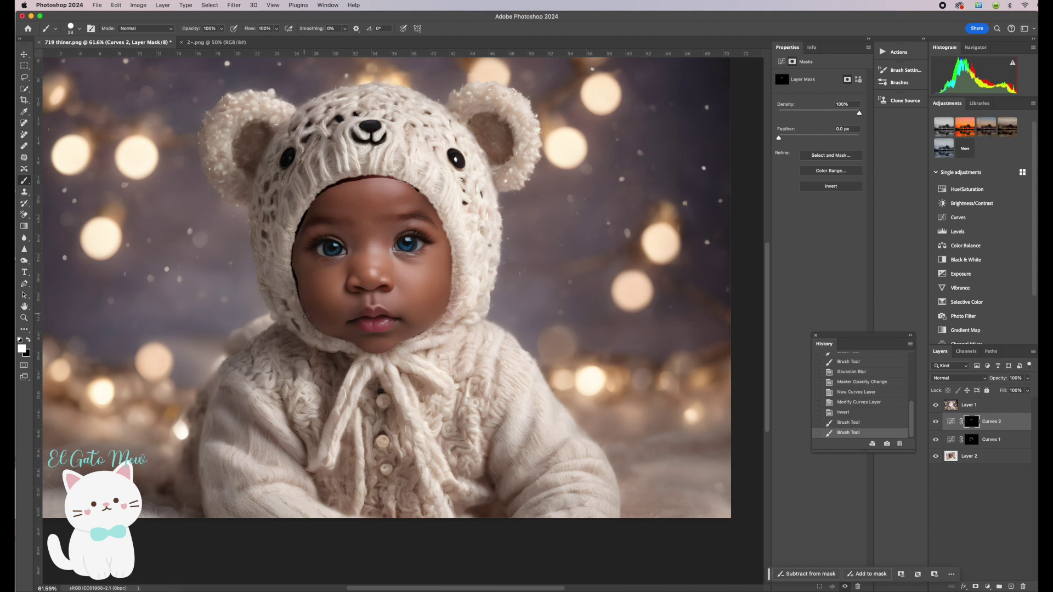
click(322, 336)
click(312, 157)
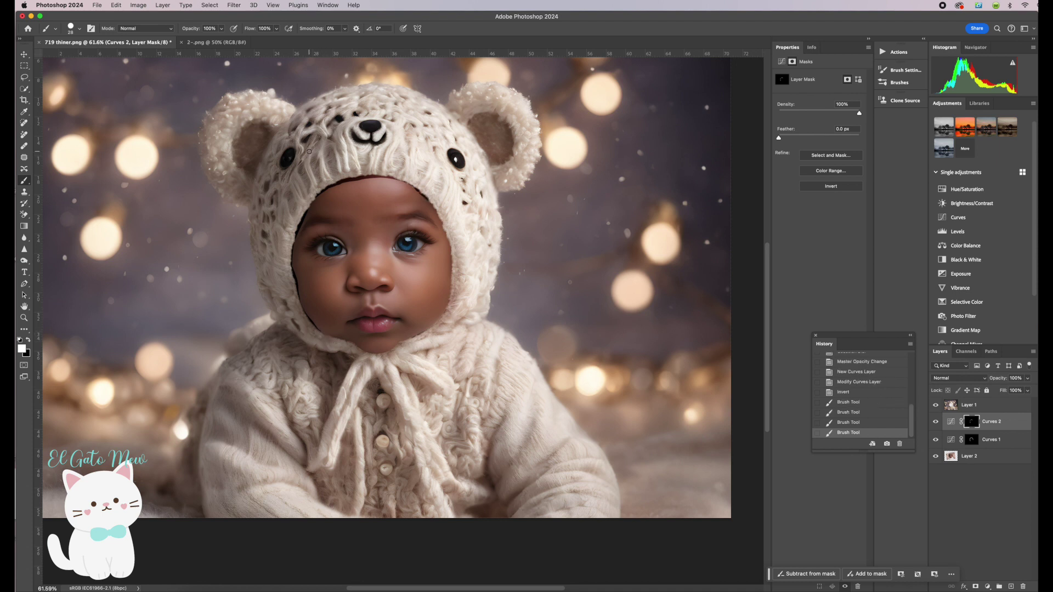
- Soften the thin edge shadow with a Gaussian Blur on the Curves 2 mask, and lower that layer's opacity to 60%
click(235, 5)
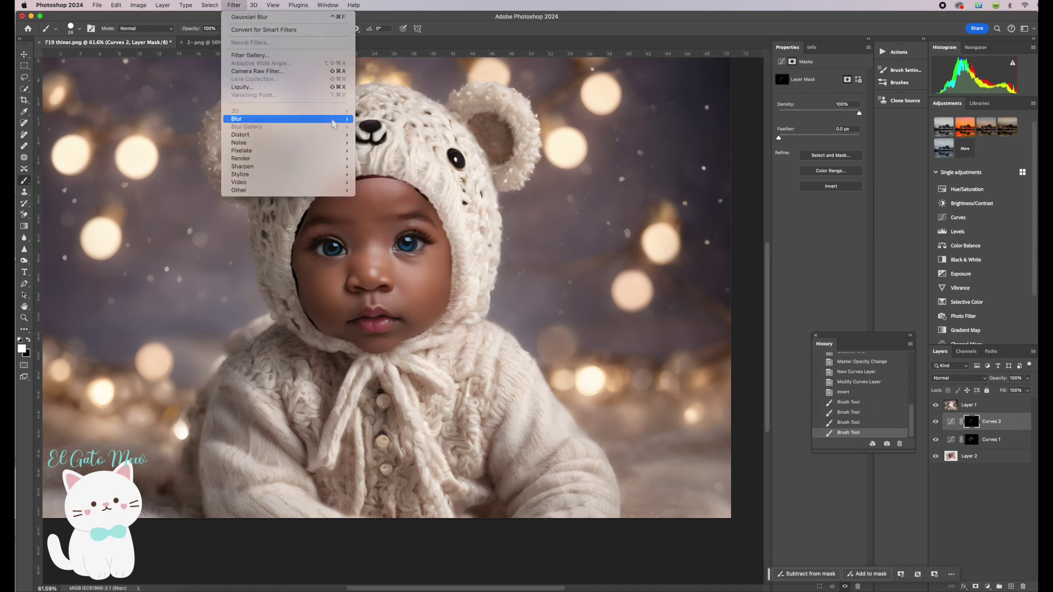
mouse_move(332, 124)
click(378, 150)
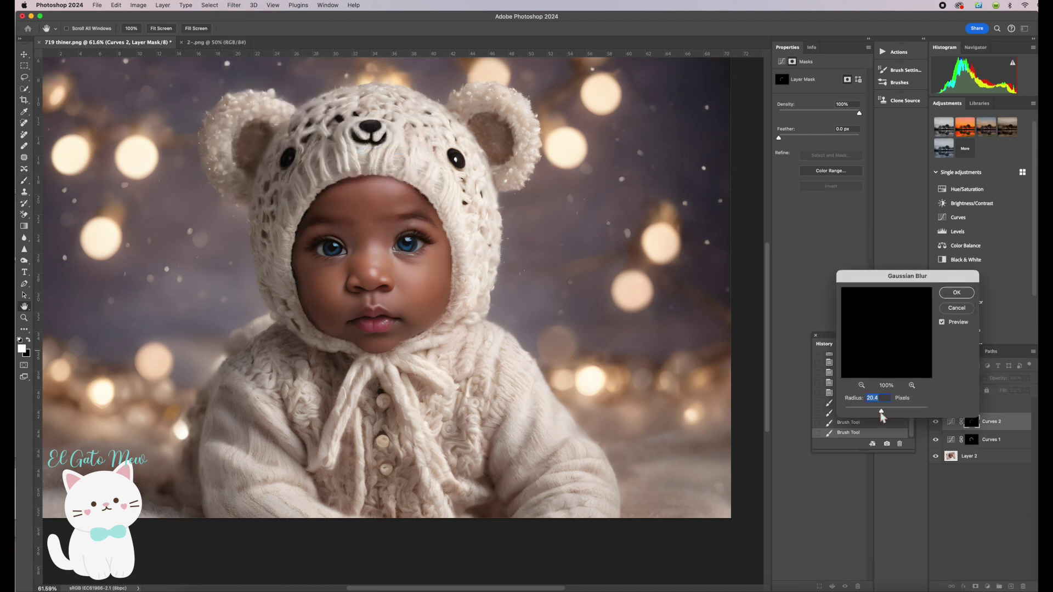
drag(881, 414, 886, 412)
click(955, 293)
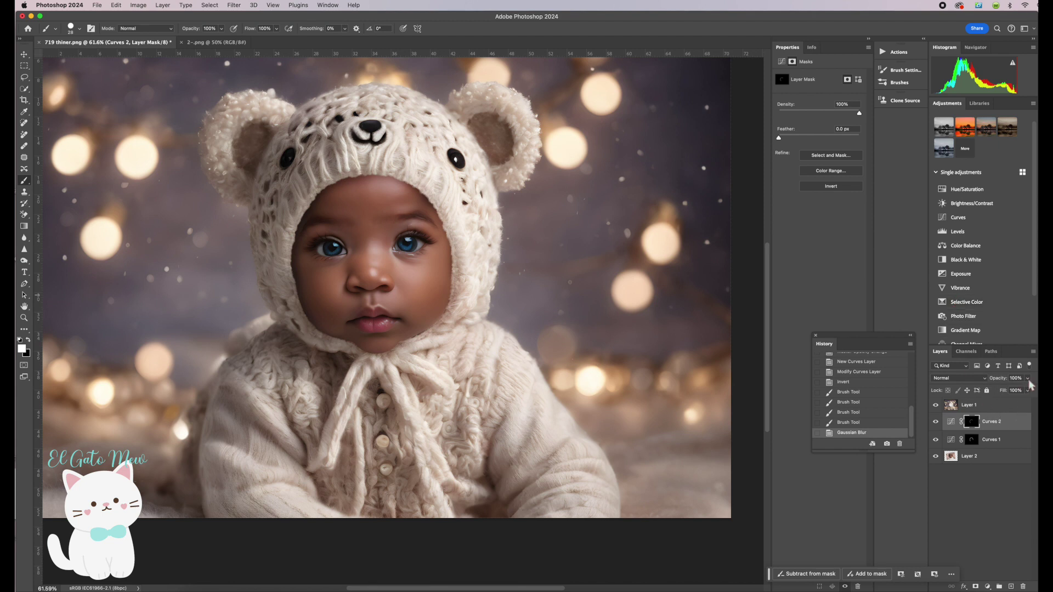
click(1028, 381)
drag(1029, 388, 1014, 397)
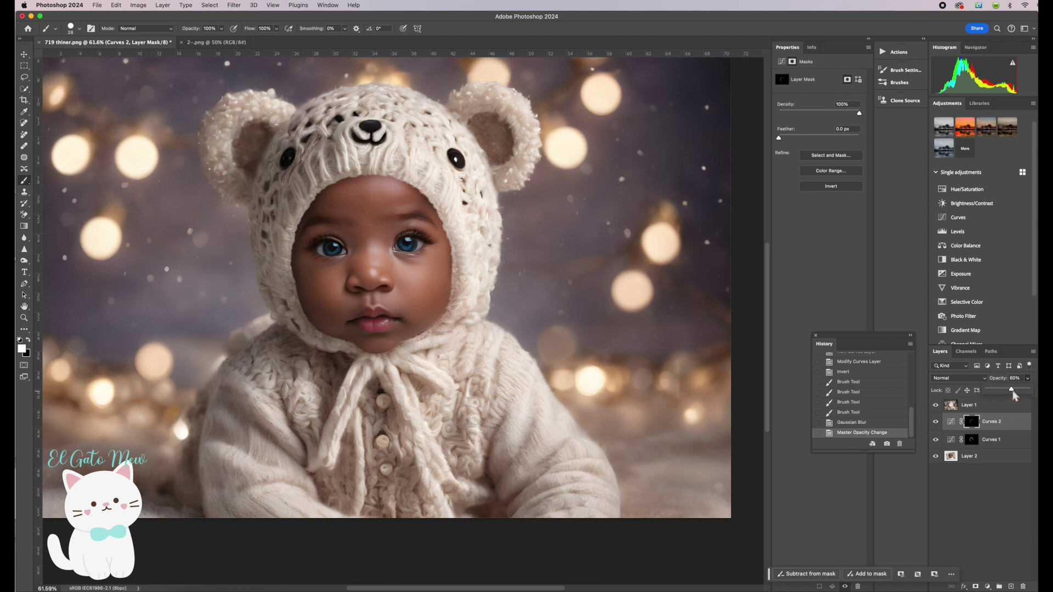
click(859, 468)
scroll(770, 448, up, 2)
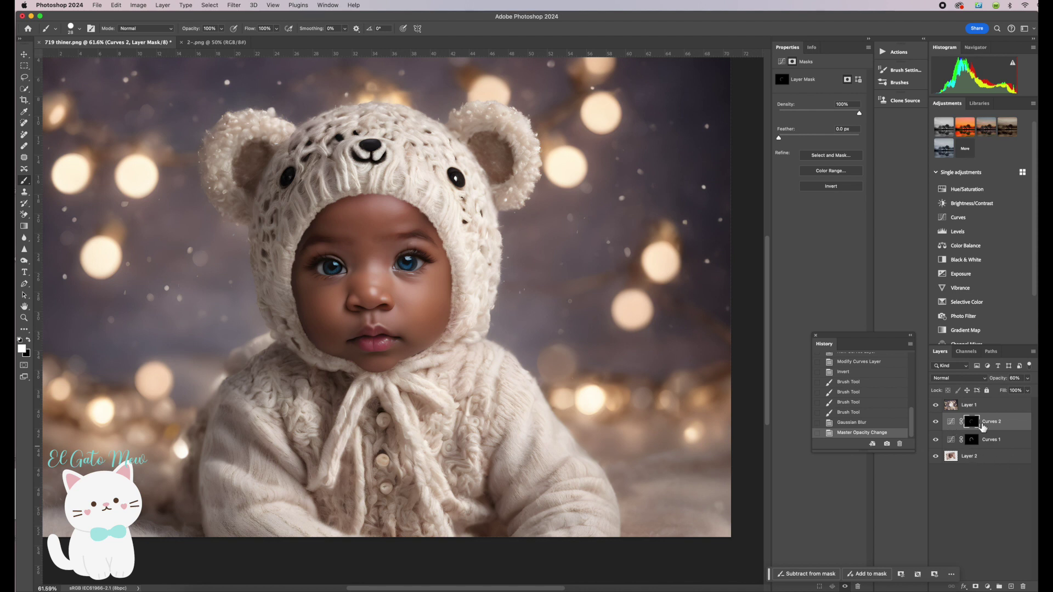
- Add a Color Lookup adjustment above Layer 1 using the FallColors.look 3D LUT
click(972, 408)
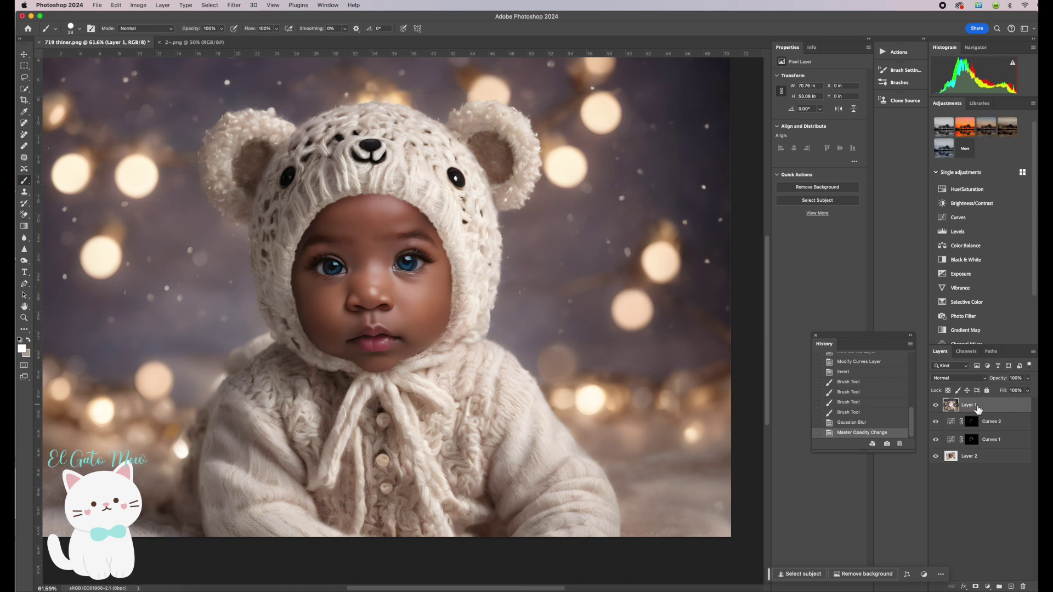
click(989, 588)
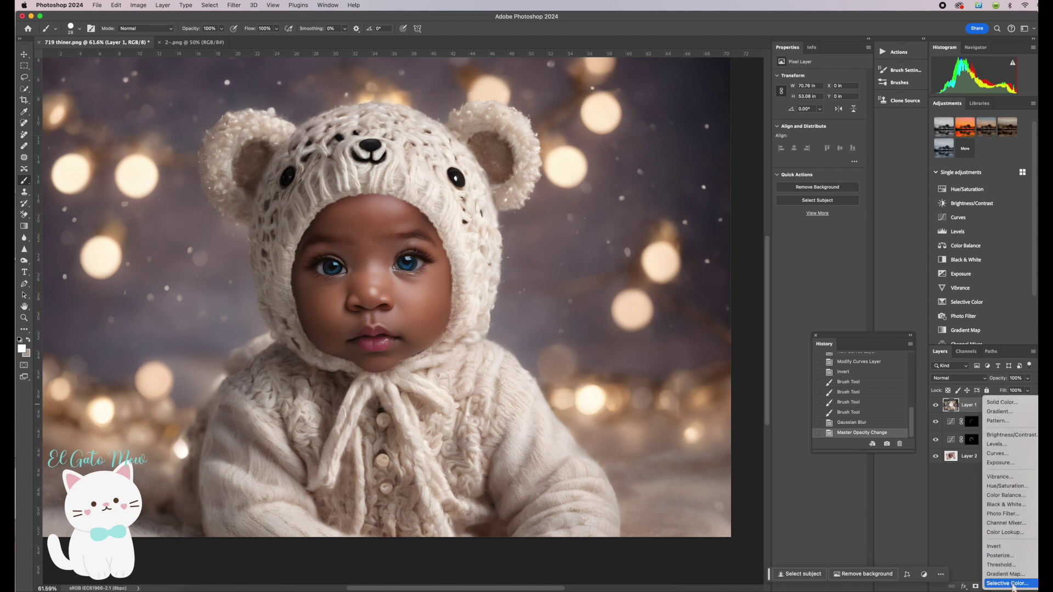
click(1005, 532)
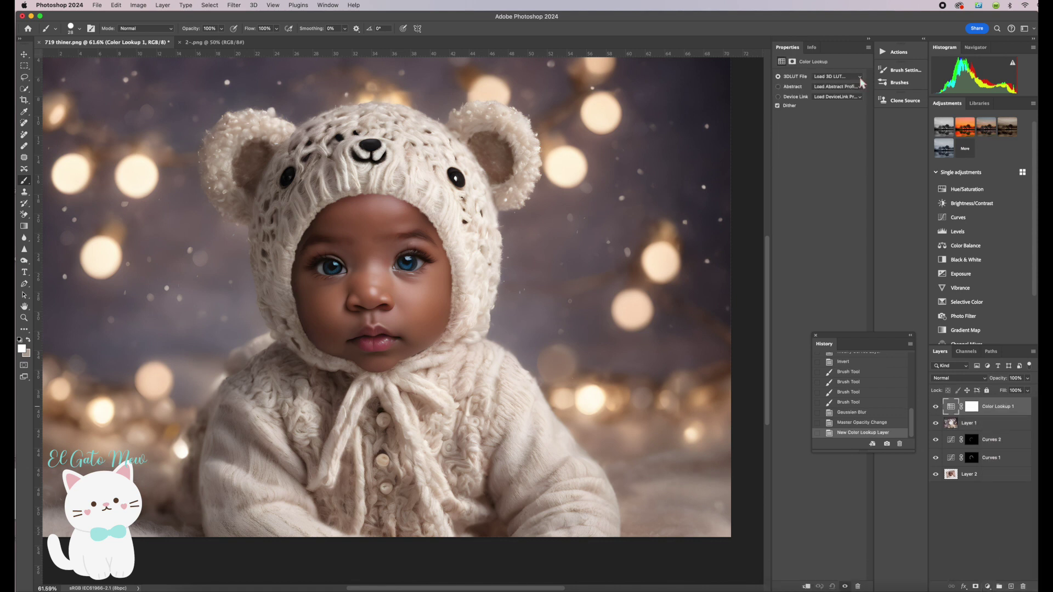
click(860, 79)
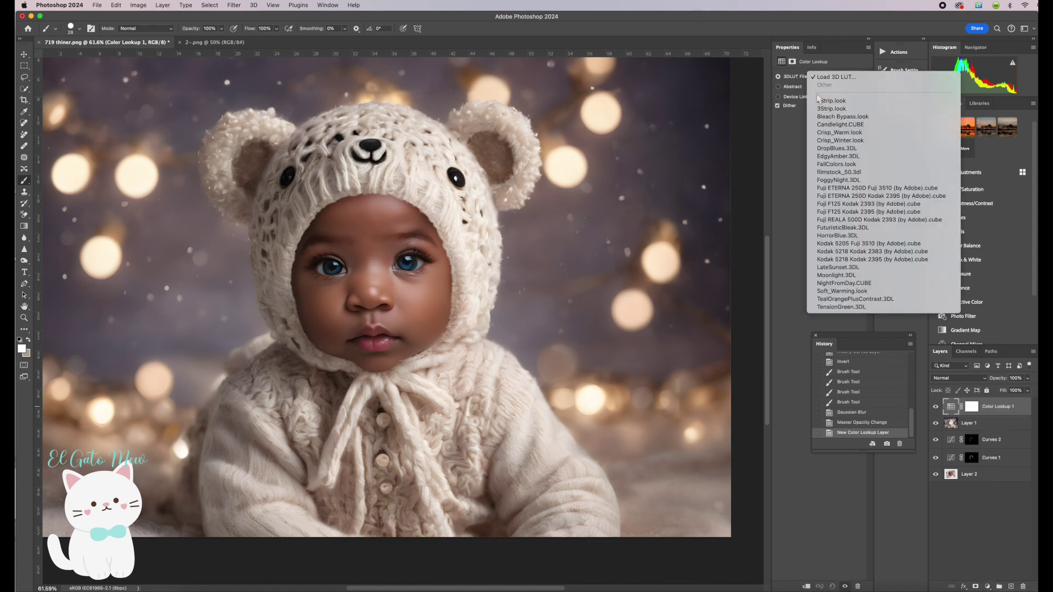
click(847, 165)
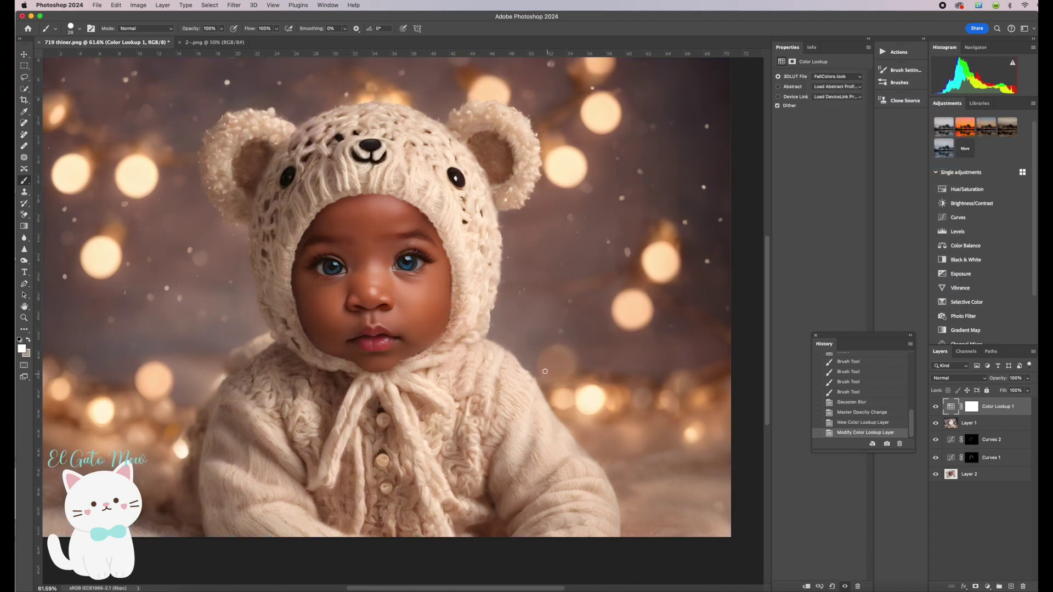
scroll(483, 320, up, 2)
scroll(482, 321, right, 2)
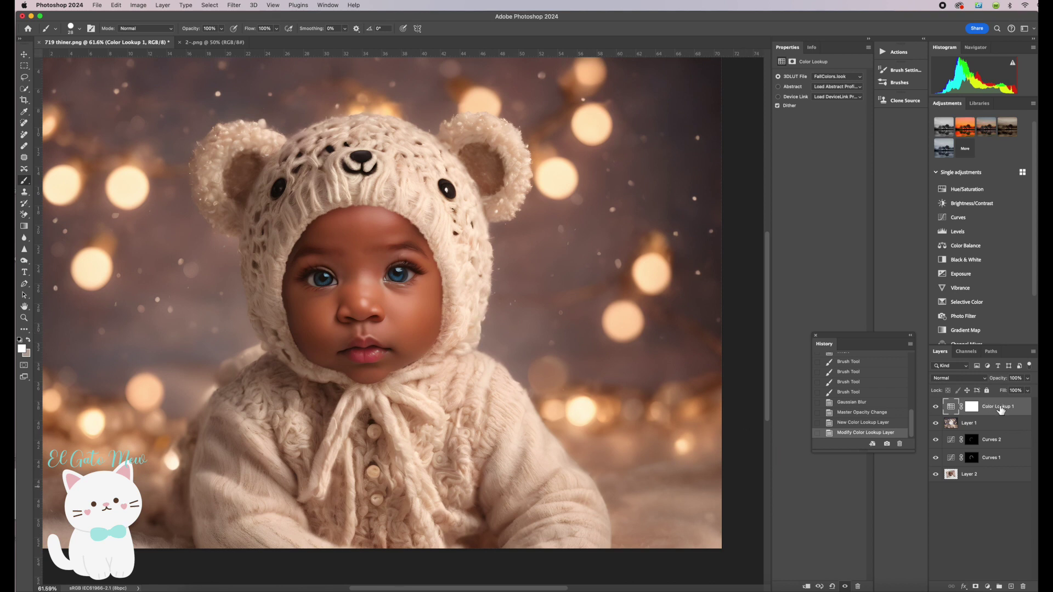
- Lower the Color Lookup layer's opacity to 20%
click(1027, 379)
drag(1027, 390, 981, 392)
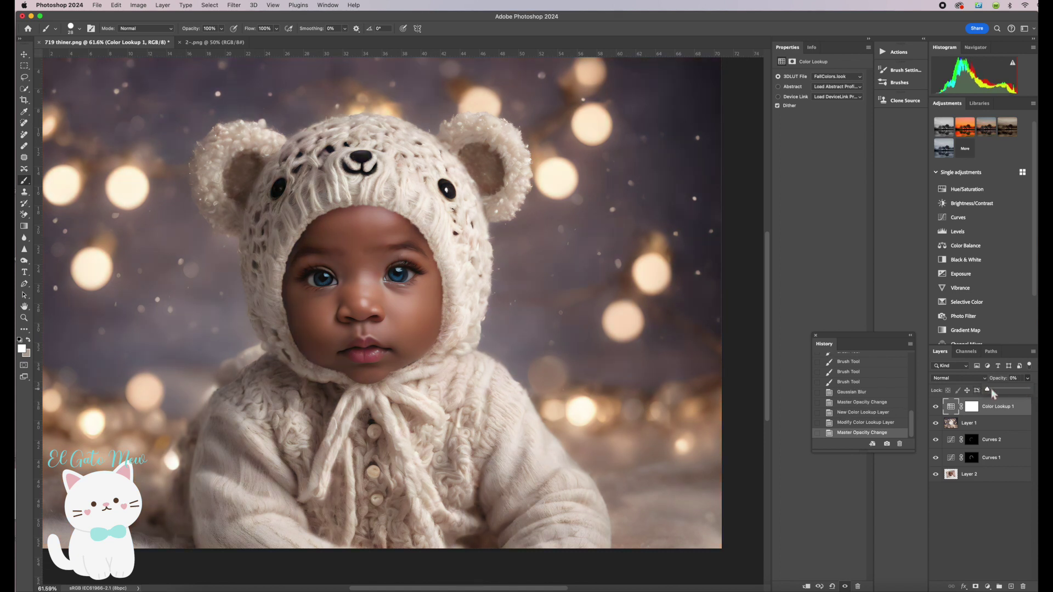
drag(993, 392, 998, 393)
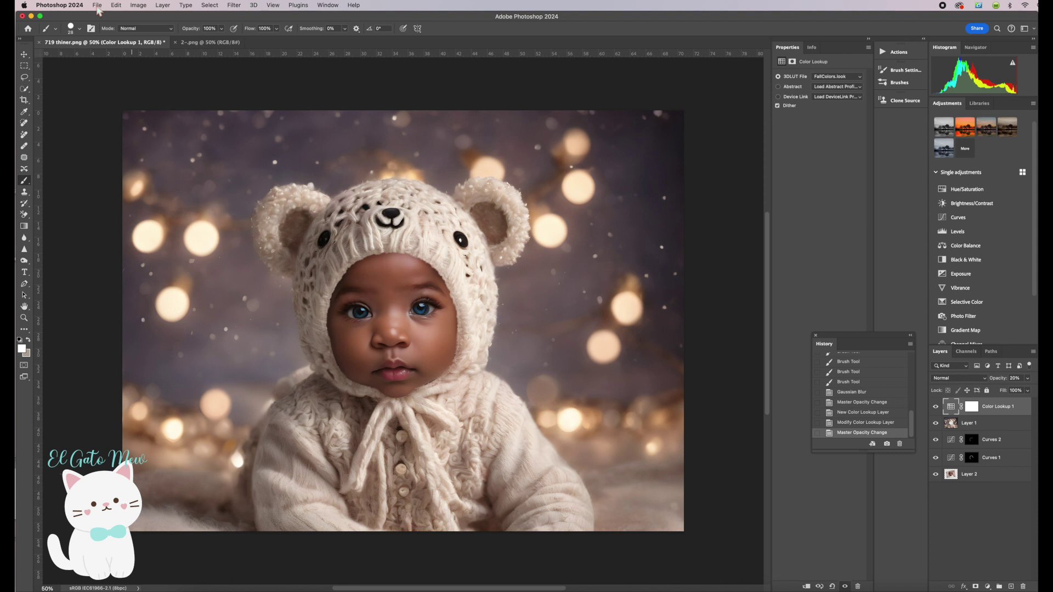
- Start saving a copy of the finished composite with JPEG as the file format
click(98, 7)
click(126, 110)
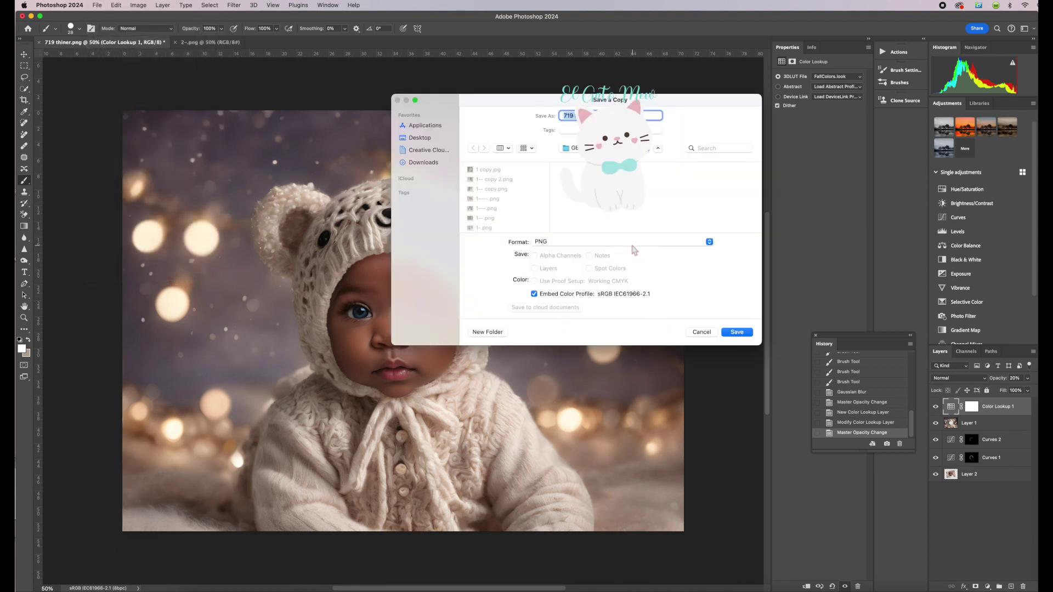
click(562, 244)
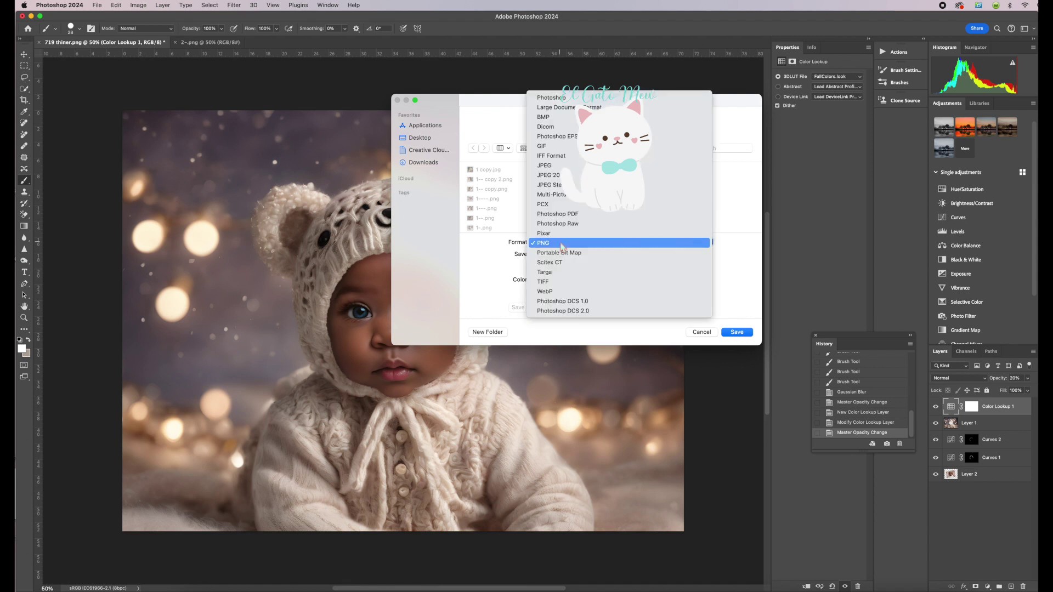
click(549, 172)
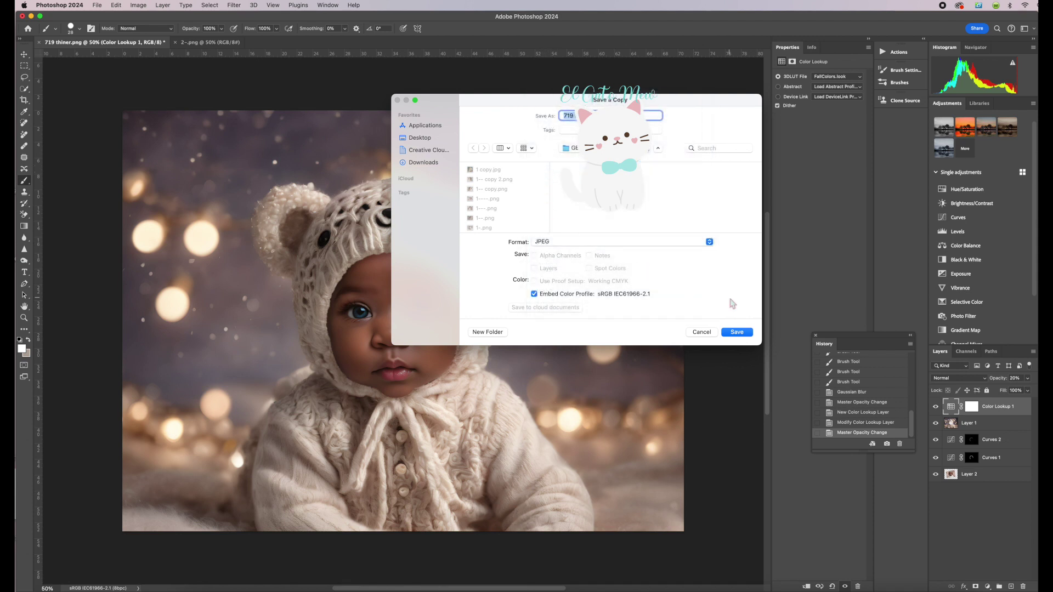